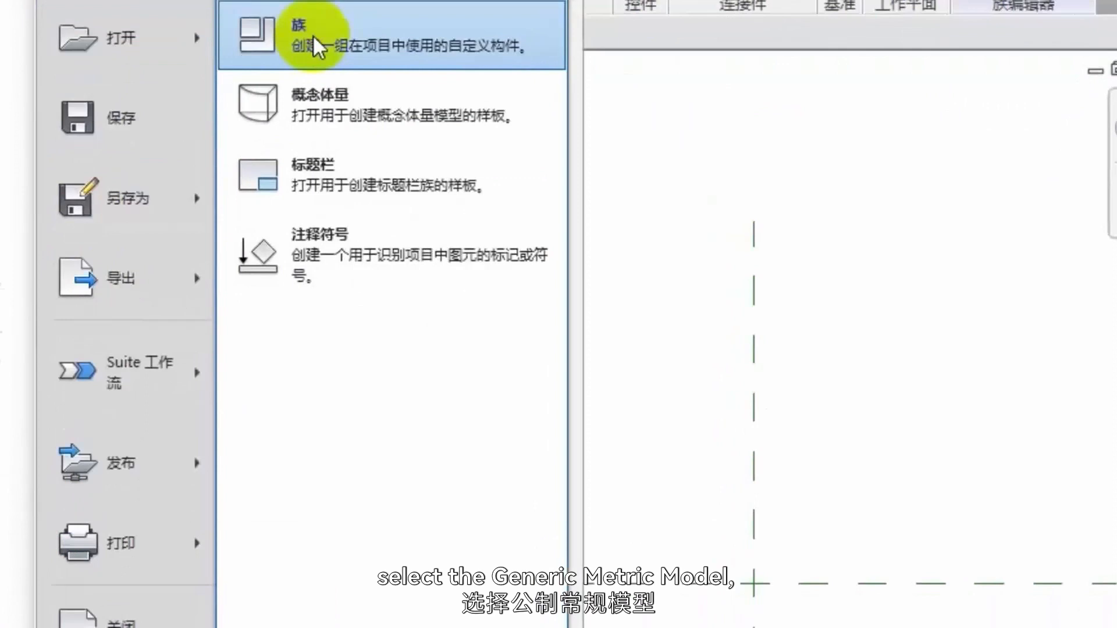
- Create a new family from the 公制常规模型.rft template and save it as 台阶
{"action": "left_click", "coordinate": [309, 325]}
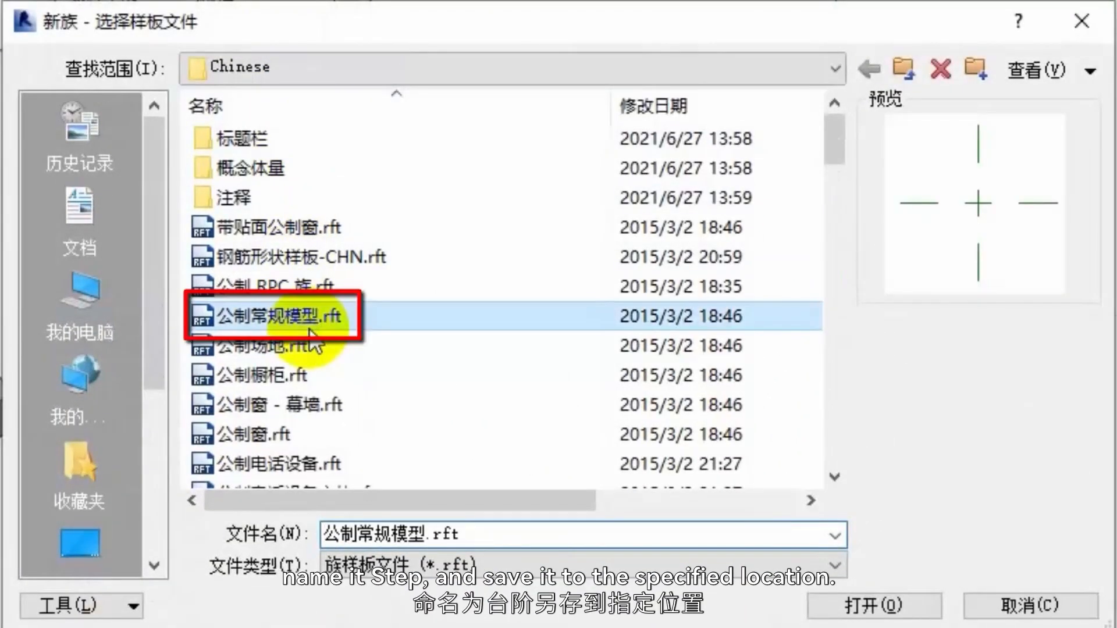
{"action": "left_click", "coordinate": [861, 605]}
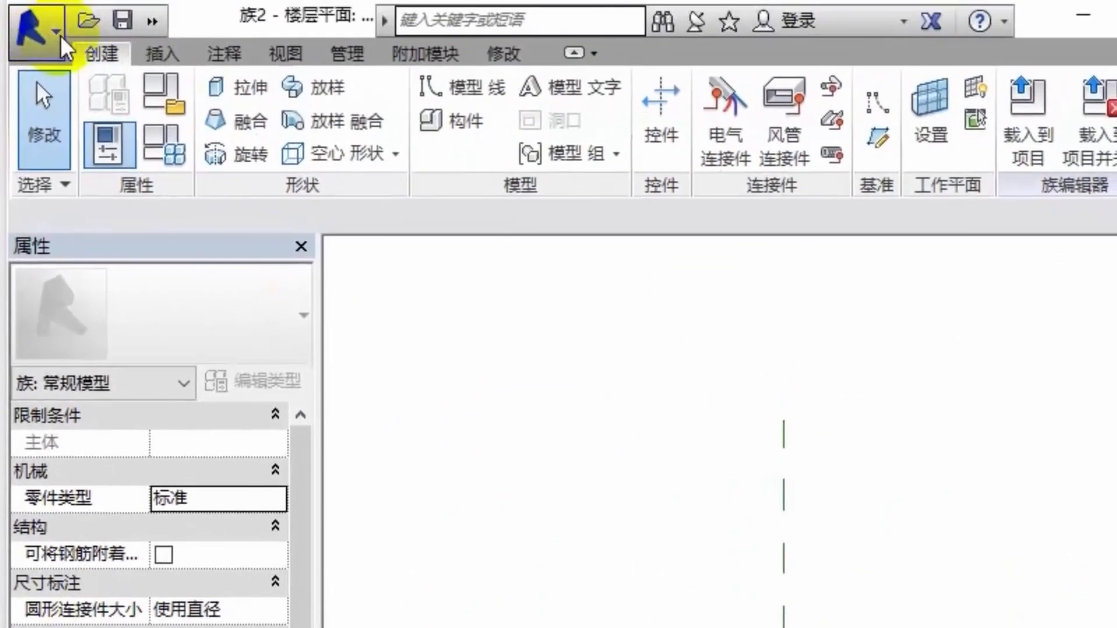
{"action": "left_click", "coordinate": [58, 35]}
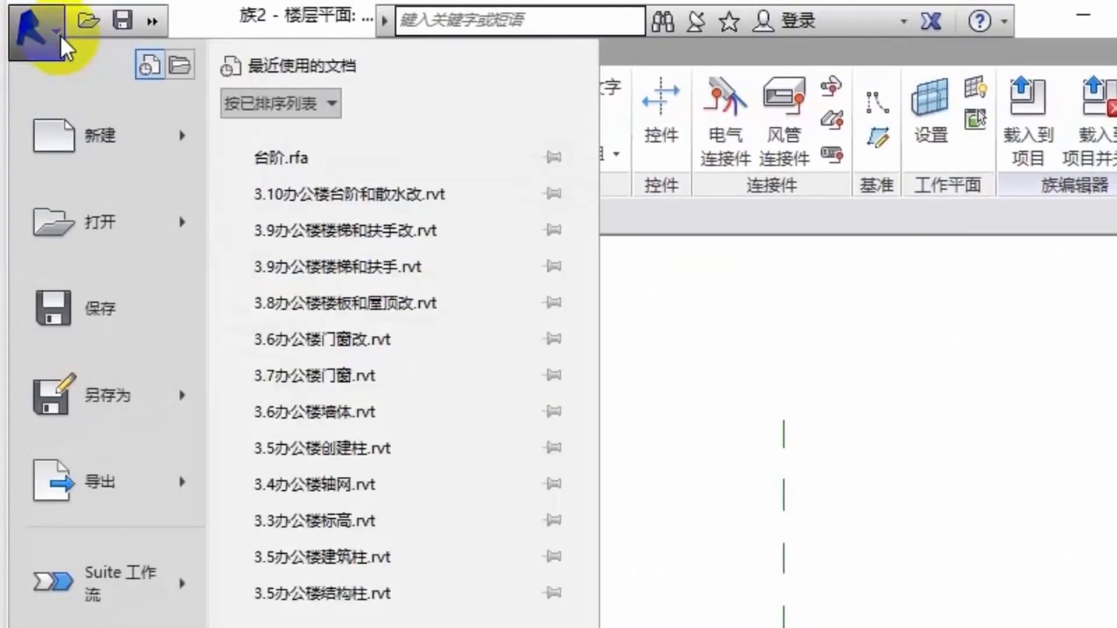
{"action": "mouse_move", "coordinate": [129, 427]}
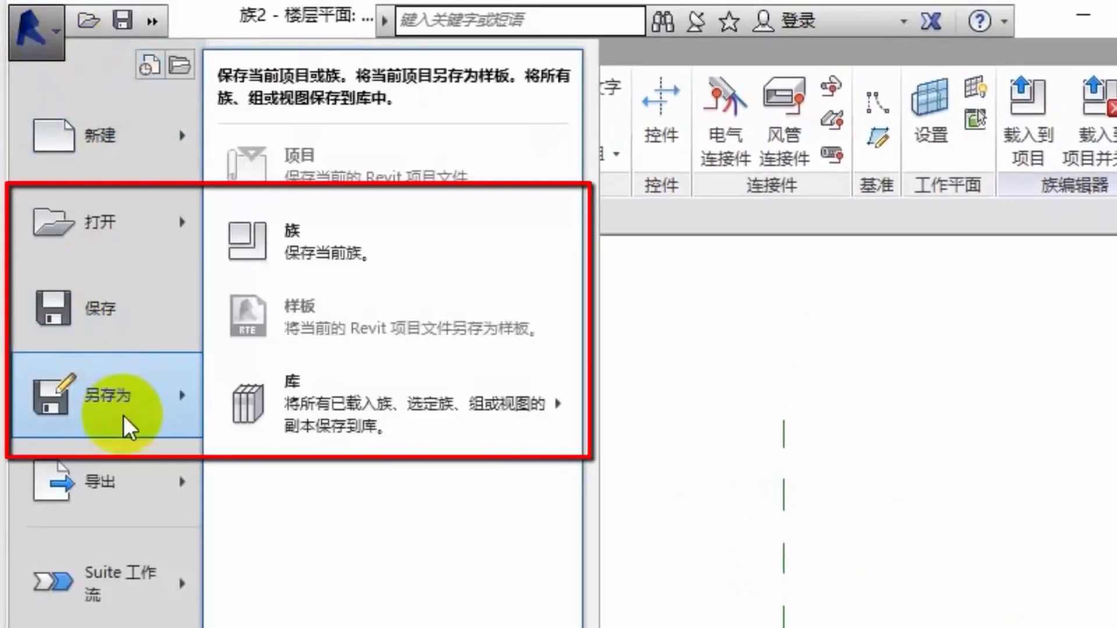
{"action": "left_click", "coordinate": [352, 247]}
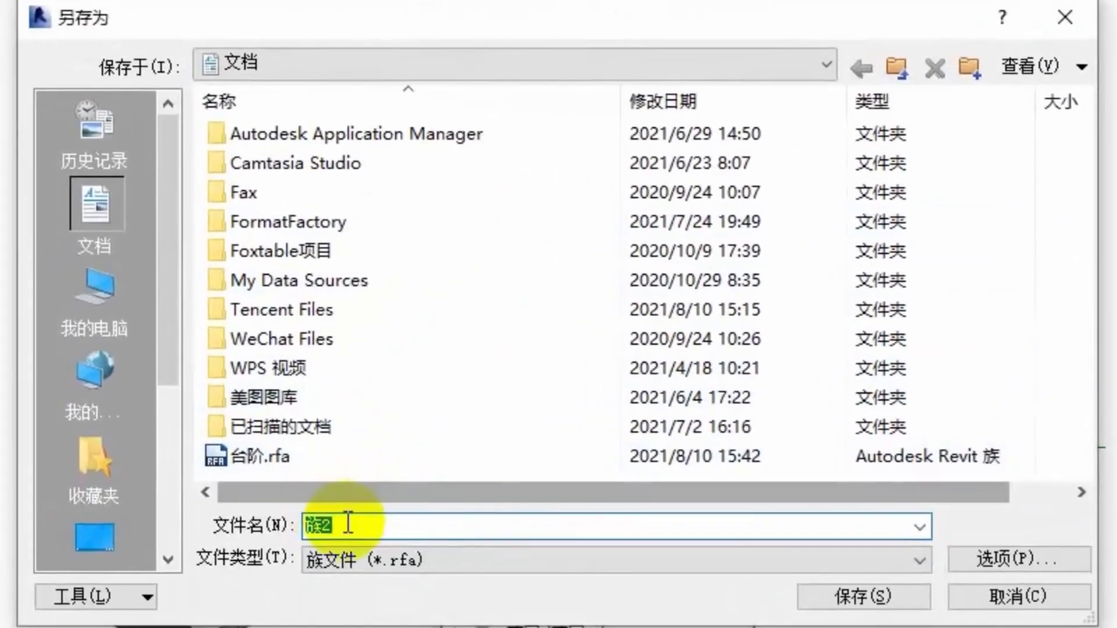
{"action": "type", "text": "taijie"}
{"action": "key", "text": "space"}
{"action": "key", "text": "Return"}
- In the left elevation, start an extrusion profile with a 960 mm horizontal base line from the intersection of the reference planes
{"action": "left_click", "coordinate": [480, 517]}
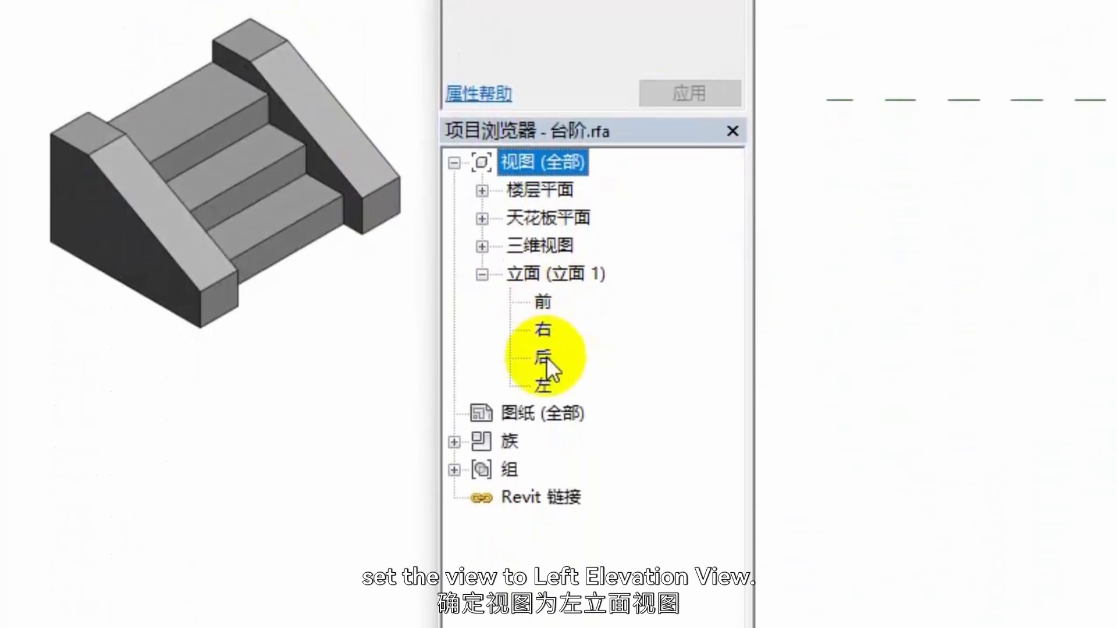
{"action": "left_click", "coordinate": [540, 388]}
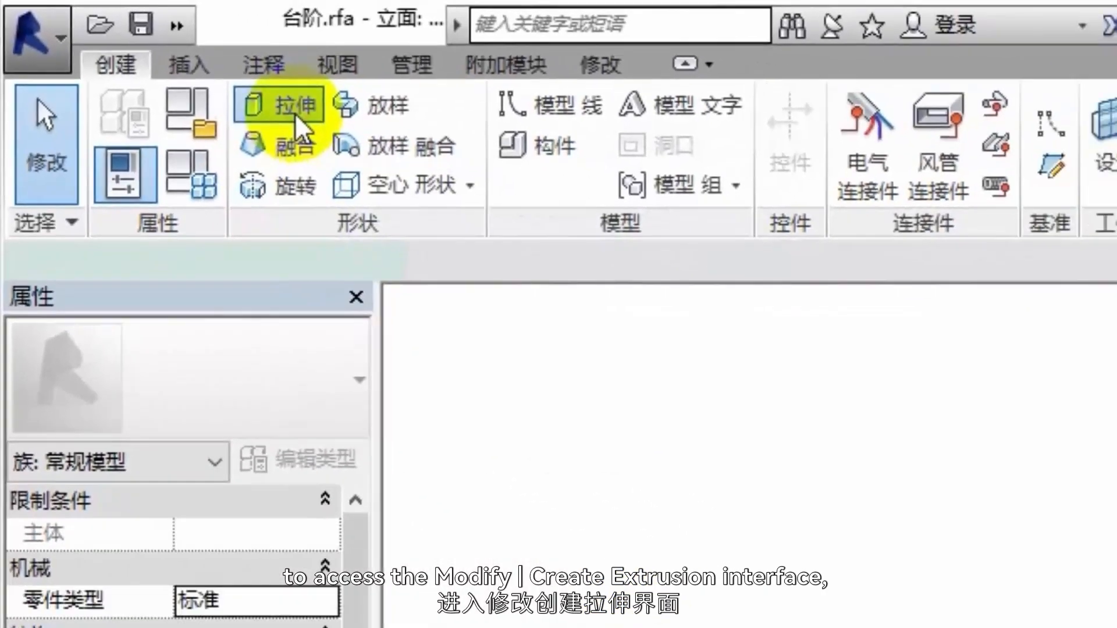
{"action": "left_click", "coordinate": [442, 166]}
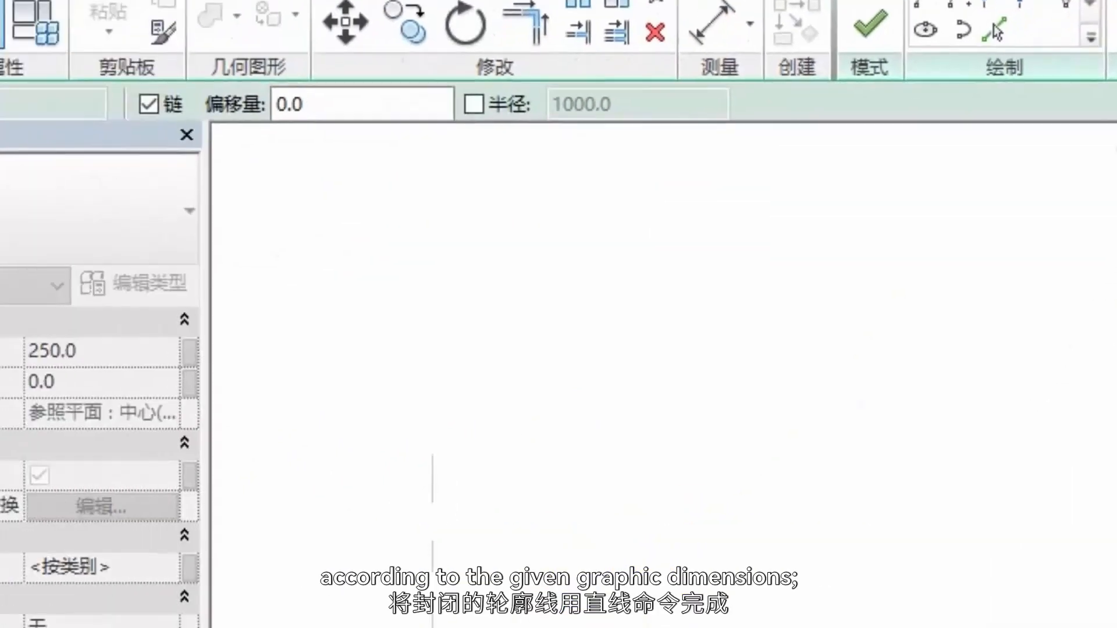
{"action": "left_click", "coordinate": [753, 532]}
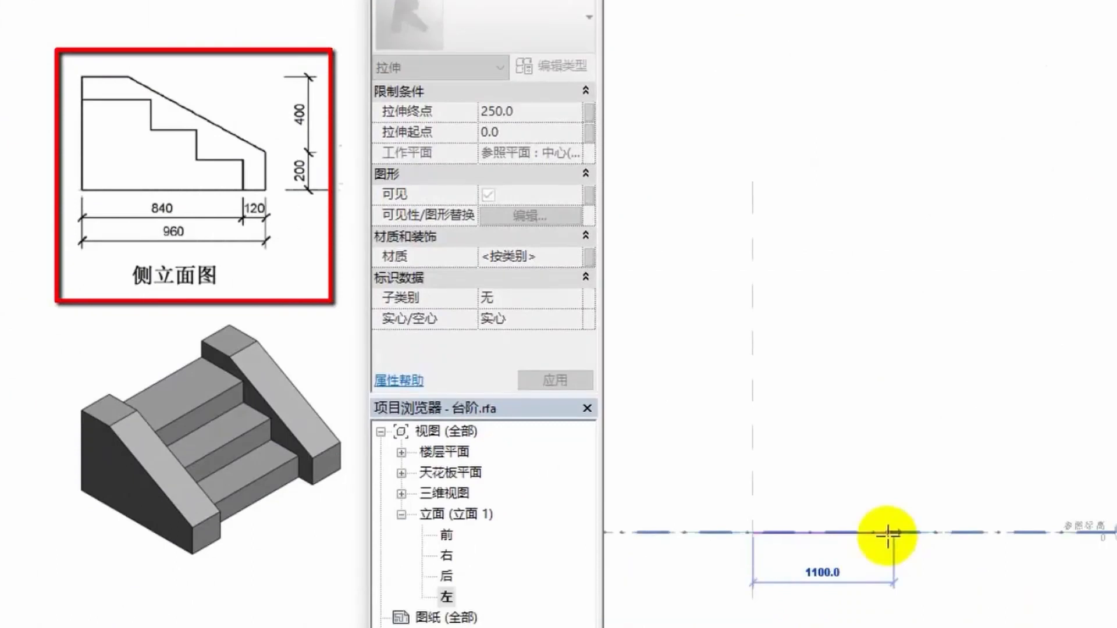
{"action": "key", "text": "Return"}
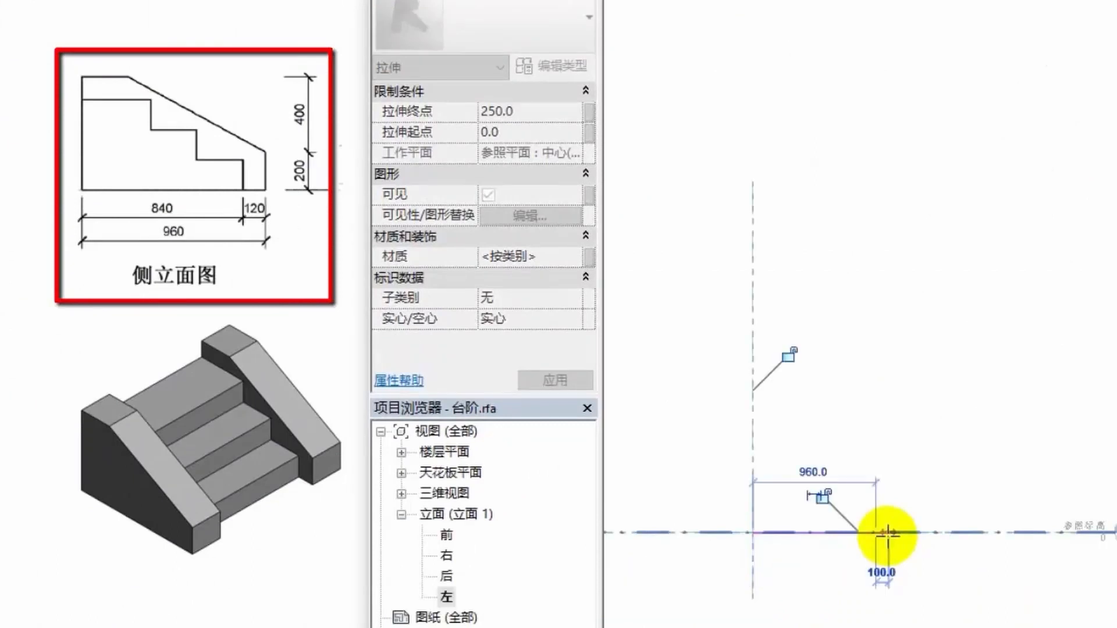
- Add a 200 mm vertical edge upward from the far end of the base line and end the line chain
{"action": "scroll", "coordinate": [849, 564], "scroll_direction": "up", "scroll_amount": 2}
{"action": "scroll", "coordinate": [829, 435], "scroll_direction": "up", "scroll_amount": 2}
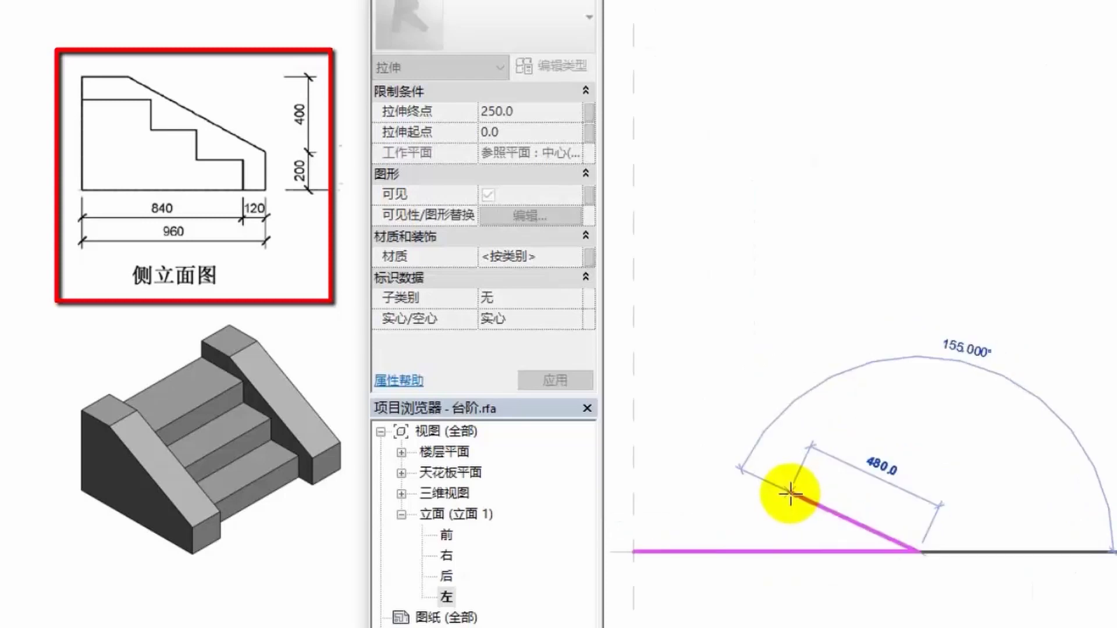
{"action": "middle_click_drag", "start_coordinate": [815, 467], "coordinate": [947, 383]}
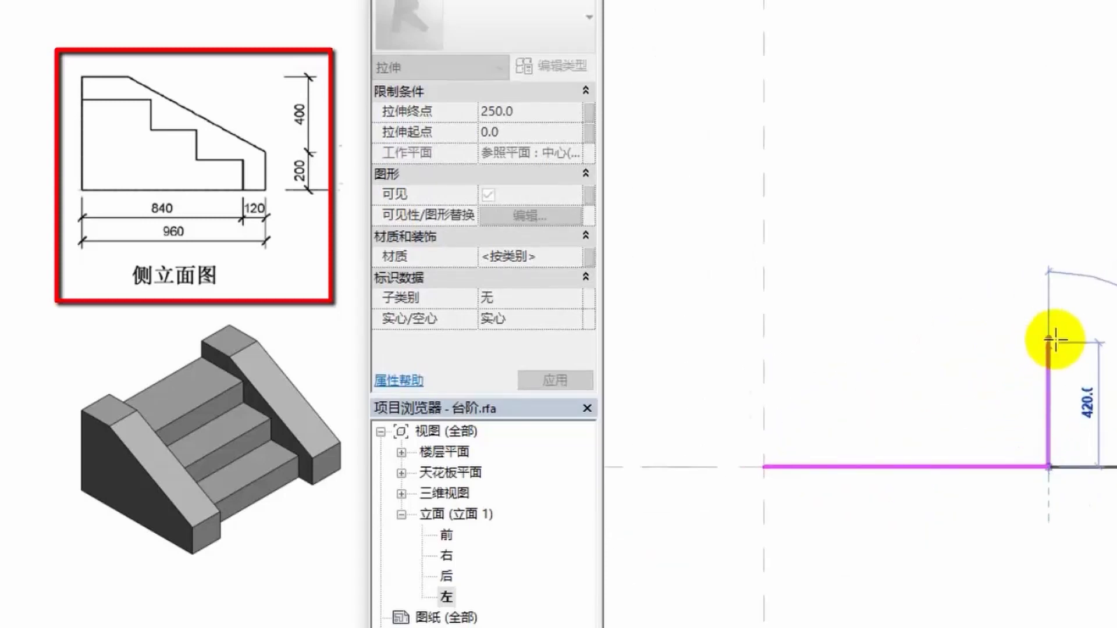
{"action": "type", "text": "20"}
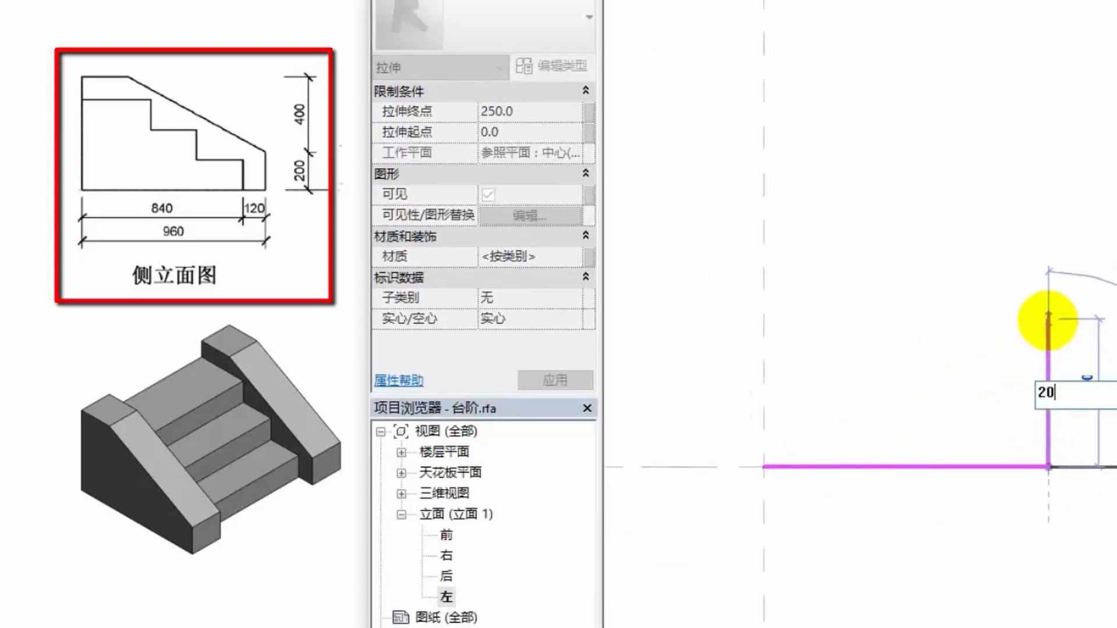
{"action": "type", "text": "0"}
{"action": "key", "text": "Return"}
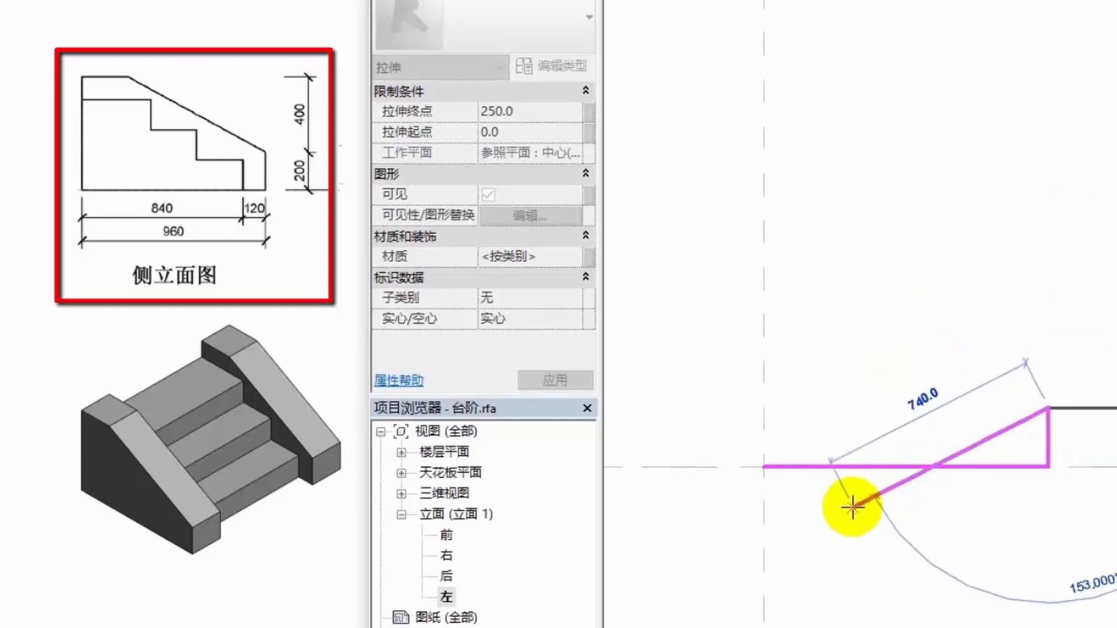
{"action": "right_click", "coordinate": [860, 392]}
{"action": "left_click", "coordinate": [875, 403]}
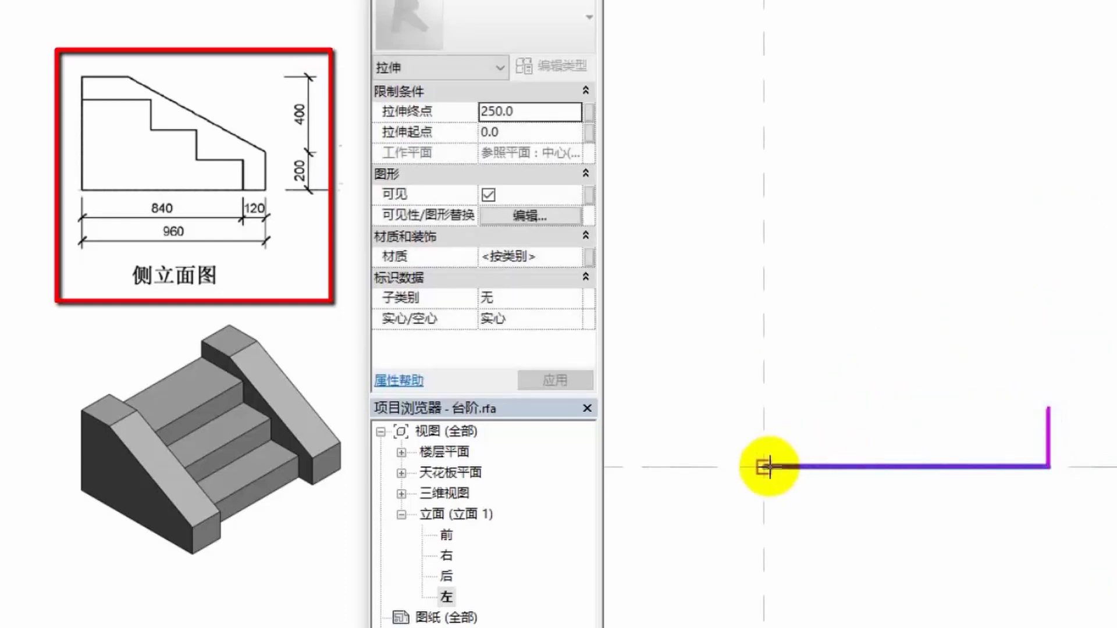
- Complete the retaining wall extrusion with a 600 mm back edge, a 240 mm top edge and a sloping line to the 200 mm edge
{"action": "left_click", "coordinate": [764, 467]}
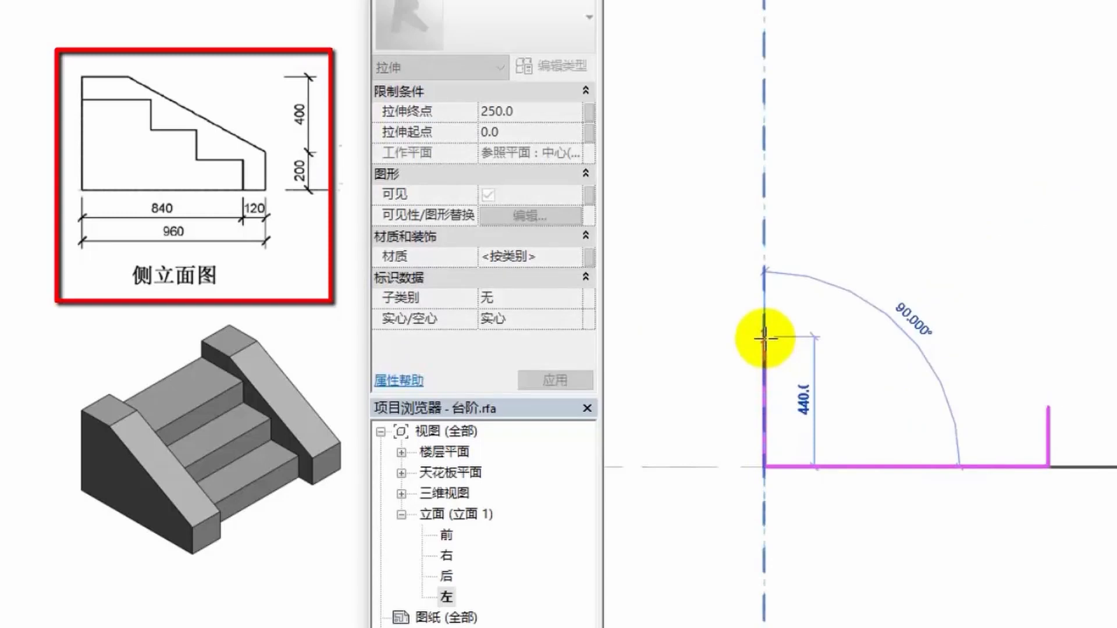
{"action": "type", "text": "600"}
{"action": "key", "text": "Return"}
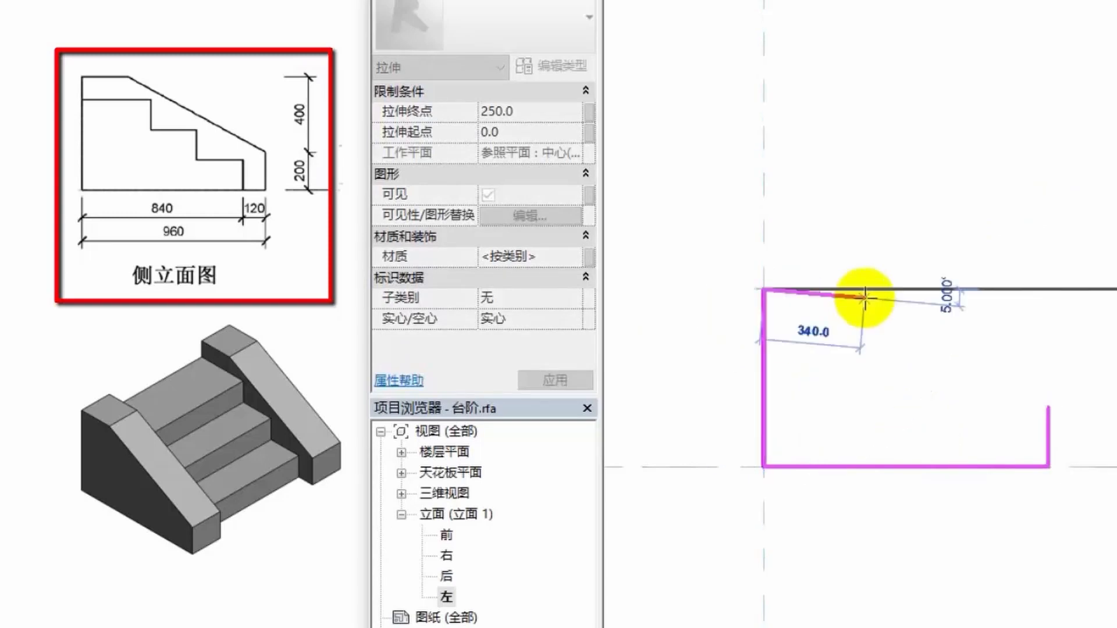
{"action": "type", "text": "240"}
{"action": "key", "text": "Return"}
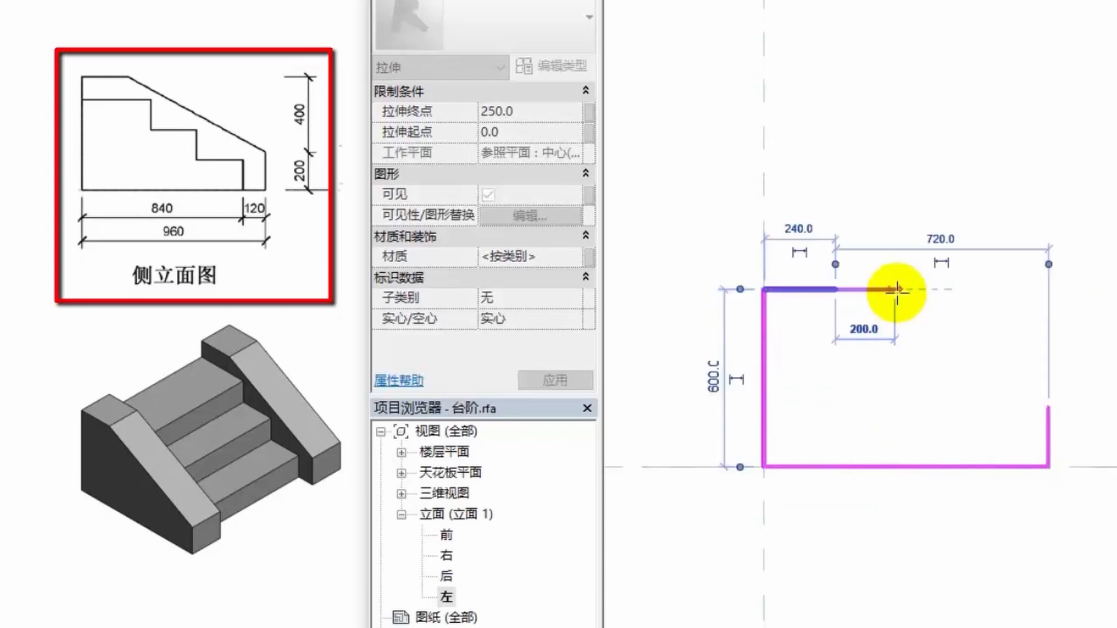
{"action": "left_click", "coordinate": [1046, 408]}
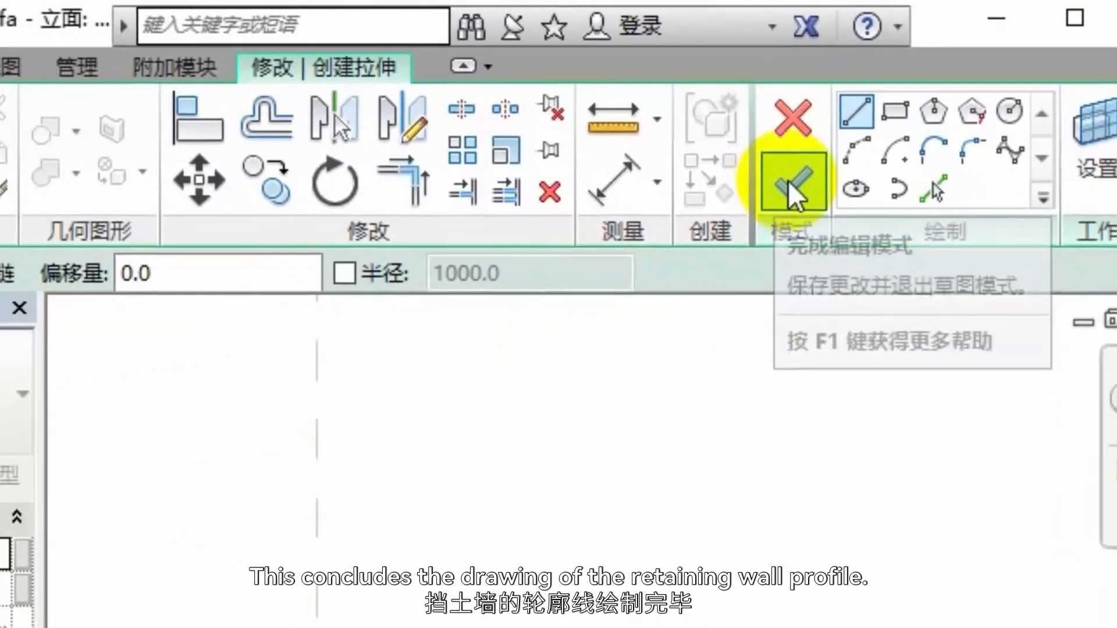
{"action": "left_click", "coordinate": [679, 203]}
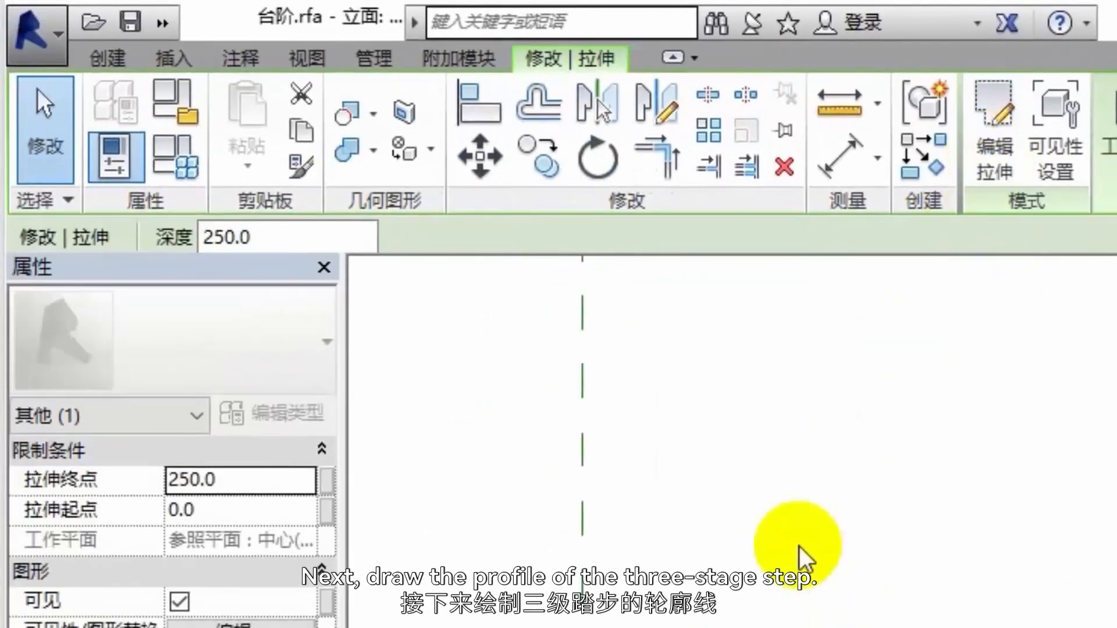
- Start a second extrusion profile above the retaining wall with an 840 mm base line and a 160 mm first riser
{"action": "left_click", "coordinate": [107, 59]}
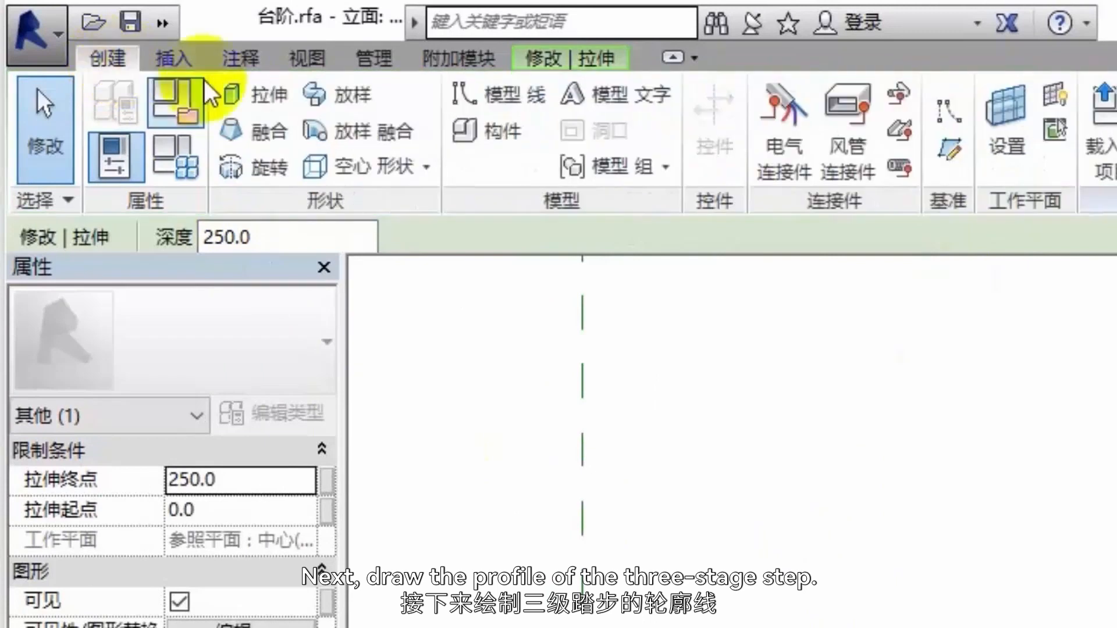
{"action": "left_click", "coordinate": [267, 108]}
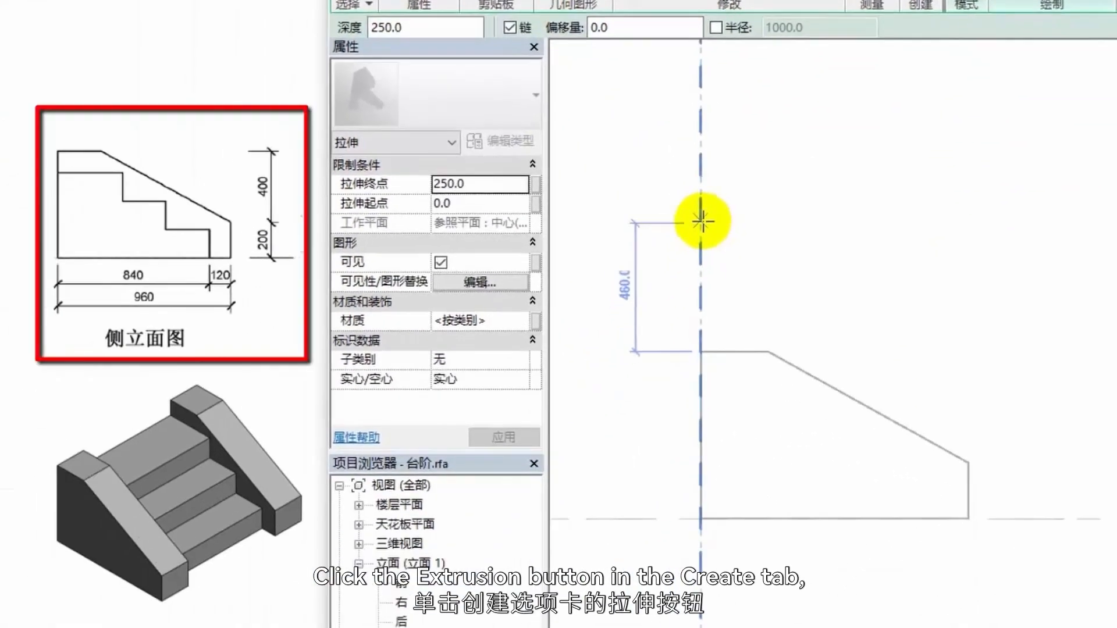
{"action": "left_click", "coordinate": [701, 223]}
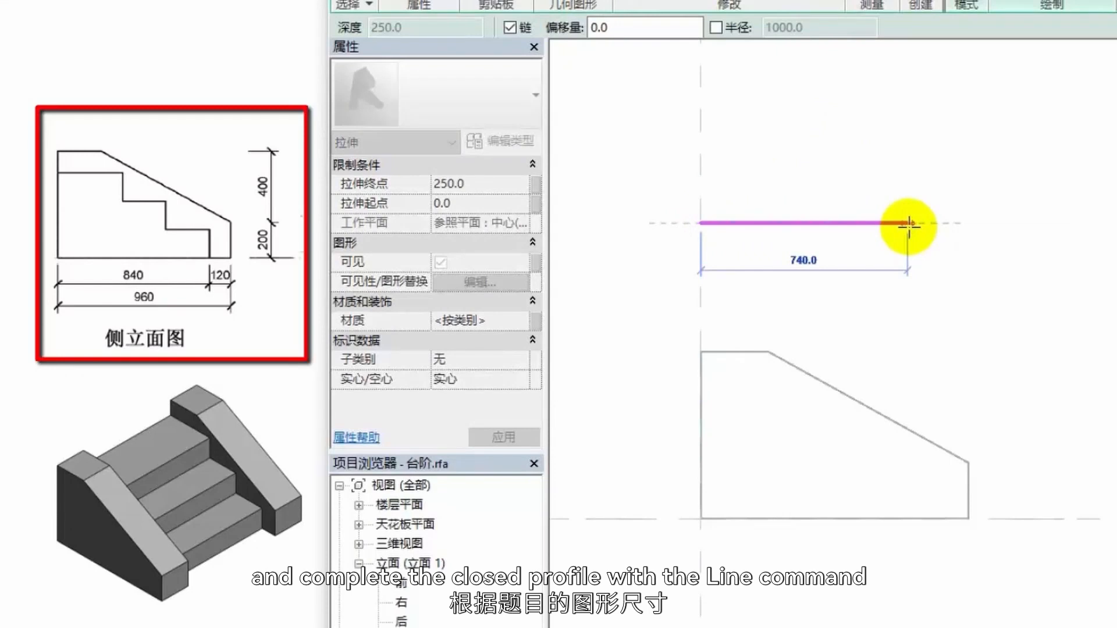
{"action": "key", "text": "Return"}
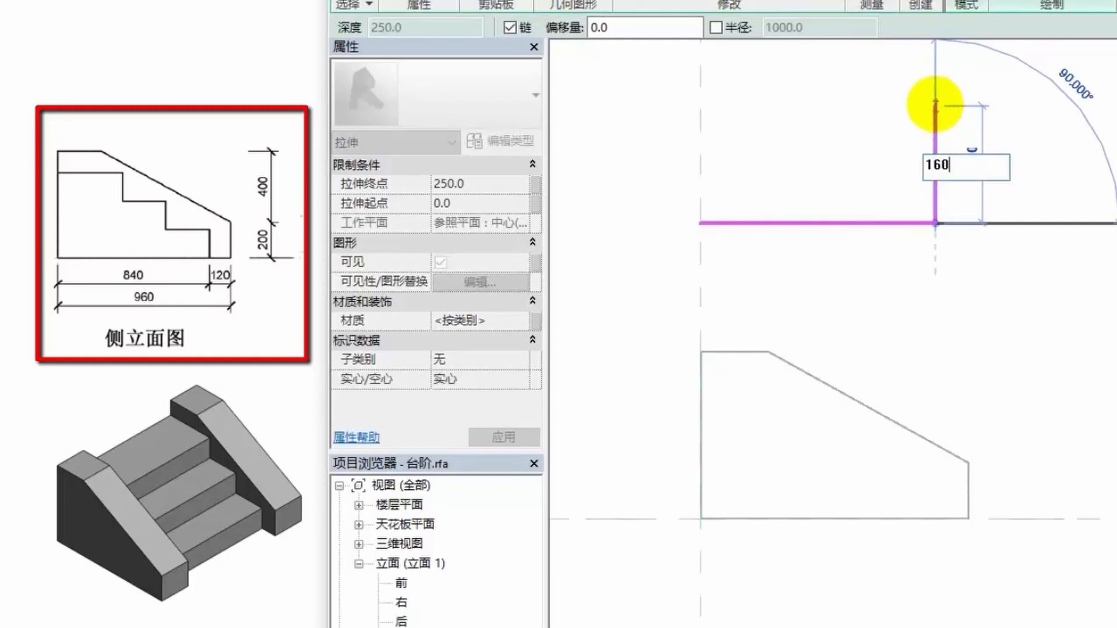
{"action": "type", "text": "160"}
{"action": "key", "text": "Return"}
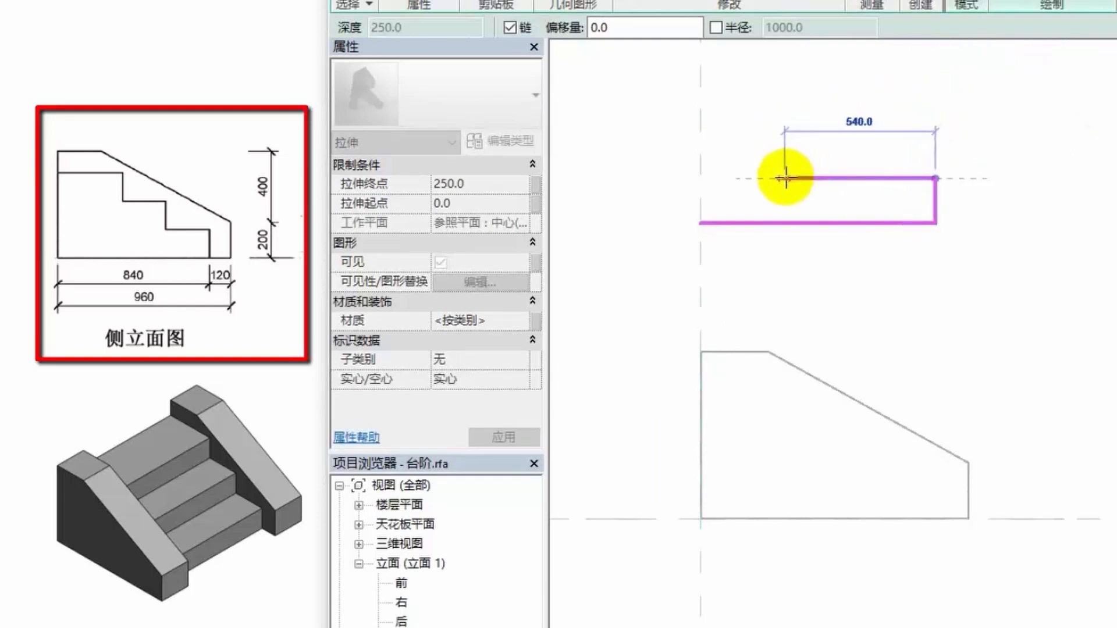
- Continue the step profile with two 240 mm treads, each followed by a 160 mm riser
{"action": "key", "text": "Return"}
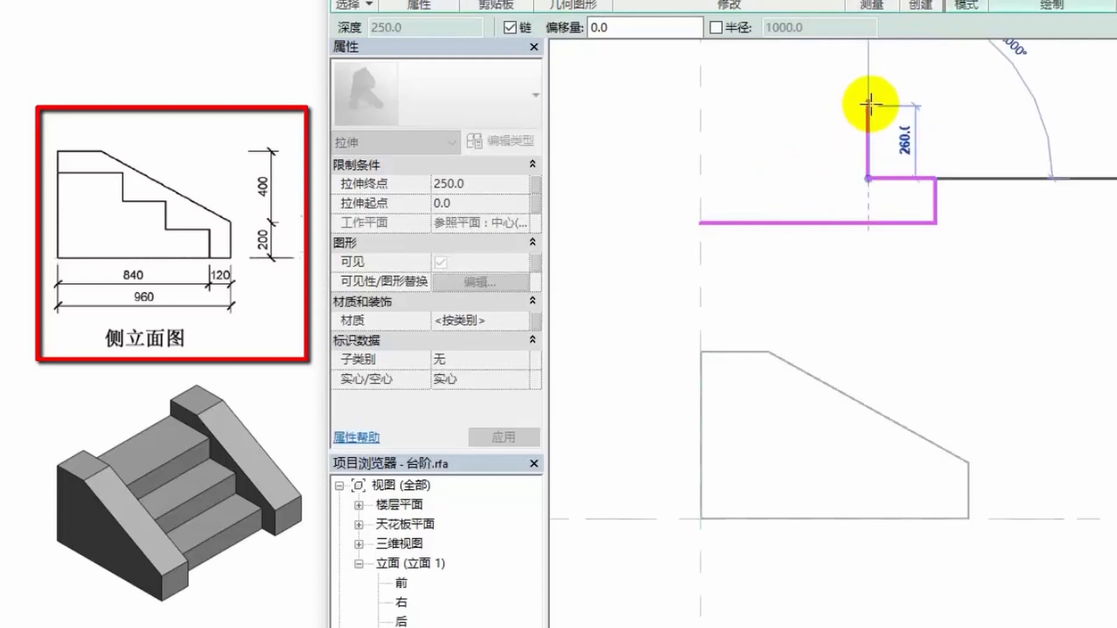
{"action": "type", "text": "160"}
{"action": "key", "text": "Return"}
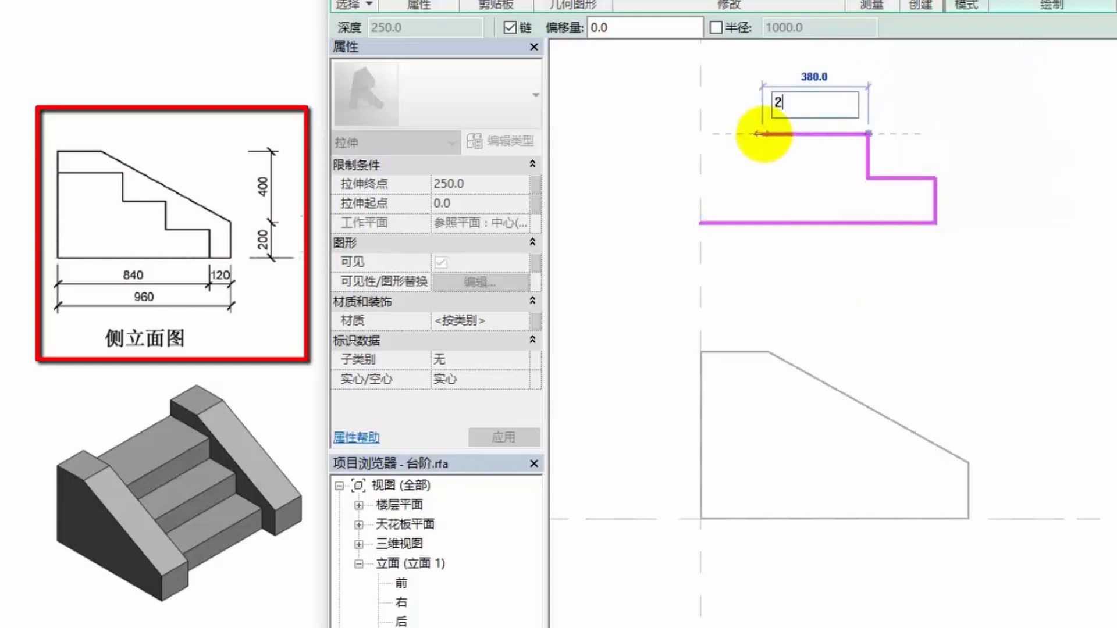
{"action": "type", "text": "240"}
{"action": "key", "text": "Return"}
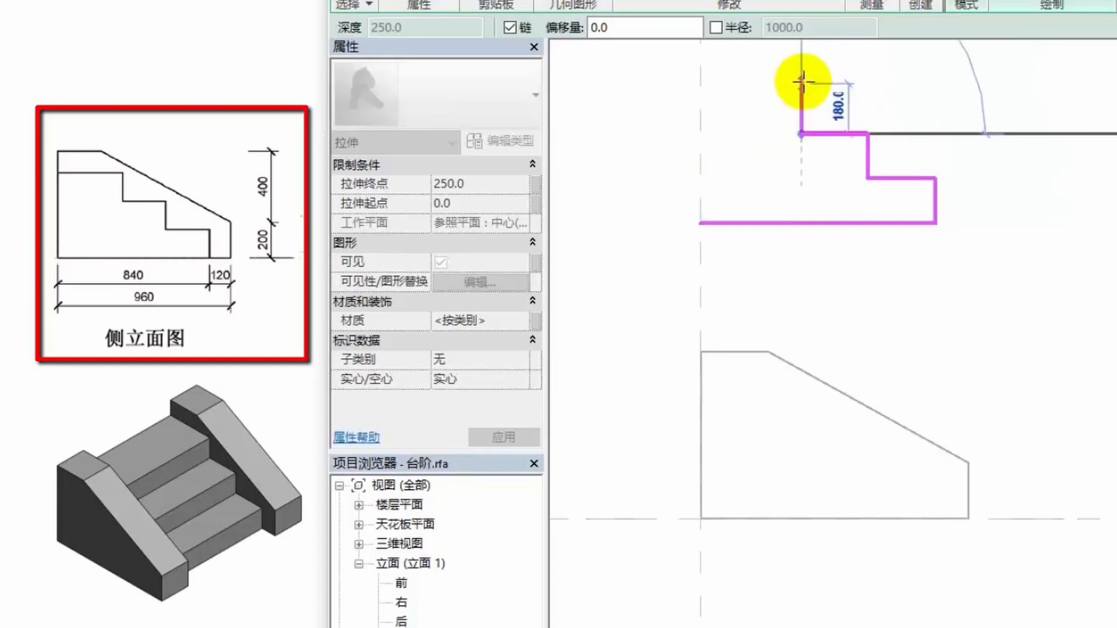
{"action": "type", "text": "160"}
{"action": "key", "text": "Return"}
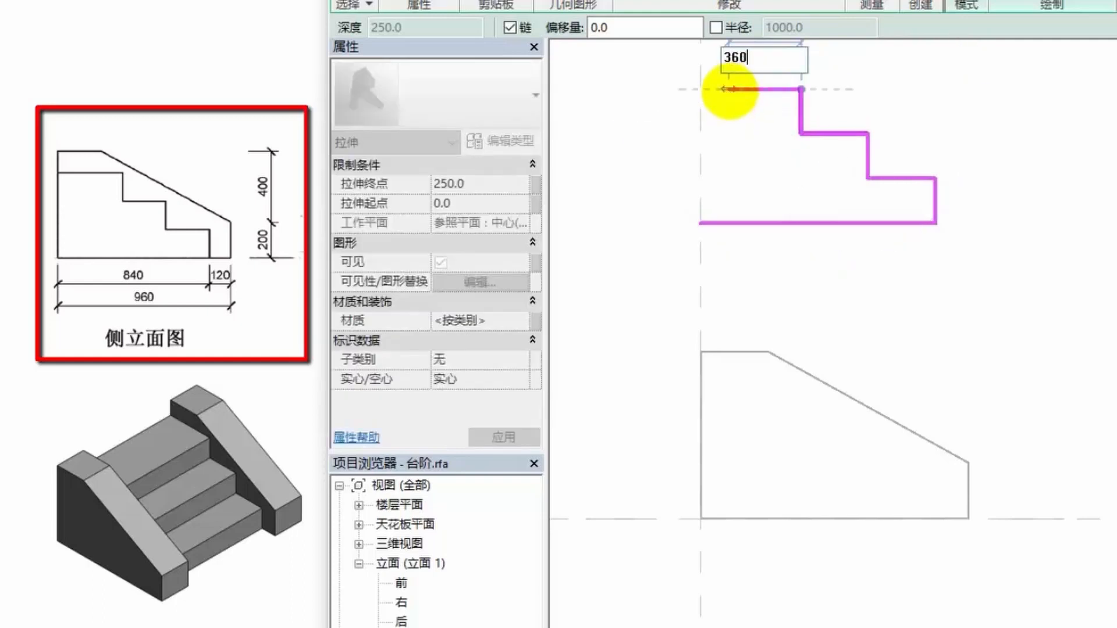
- Draw the 360 mm top tread, close the profile back to its starting point and finish the extrusion
{"action": "type", "text": "360"}
{"action": "key", "text": "Return"}
{"action": "left_click", "coordinate": [700, 217]}
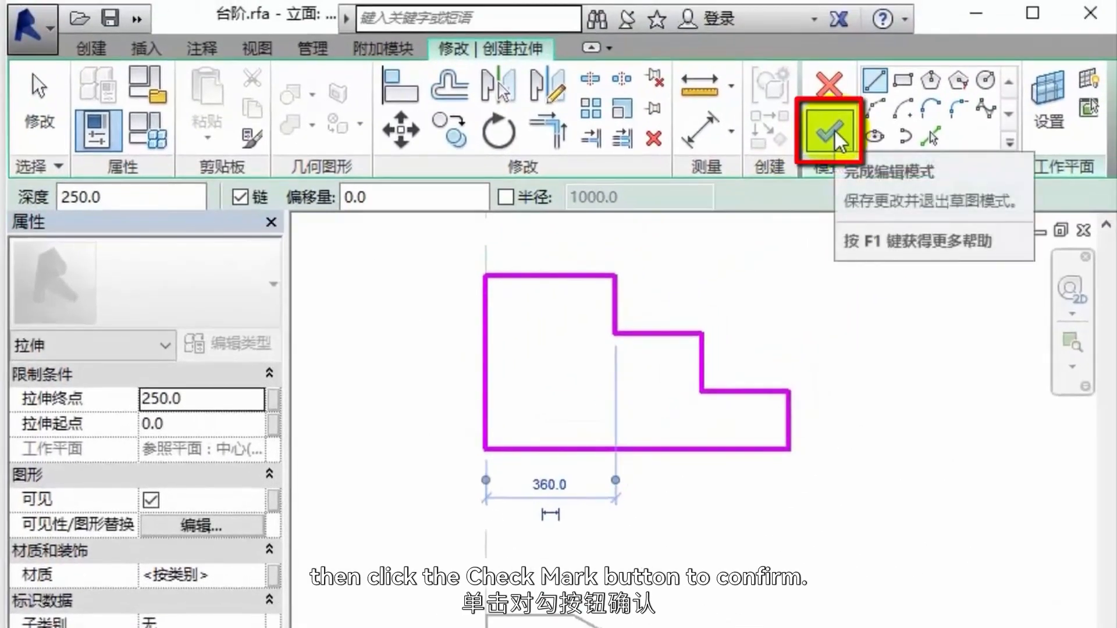
{"action": "left_click", "coordinate": [833, 135]}
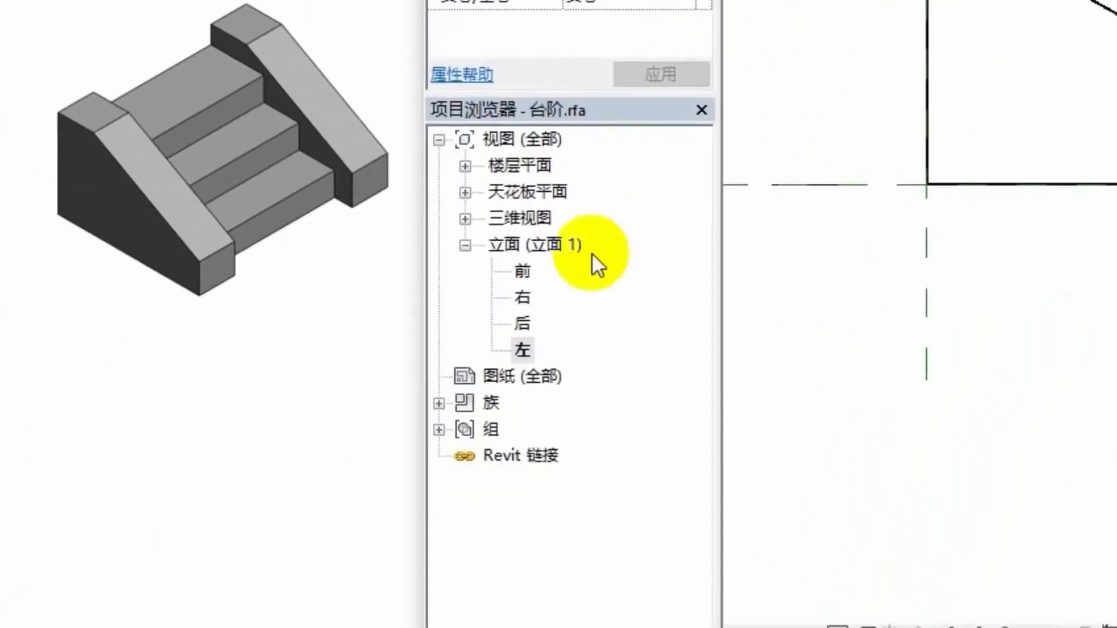
- In the front elevation, place vertical reference planes offset 400 mm from the centre plane on both sides
{"action": "left_click", "coordinate": [522, 269]}
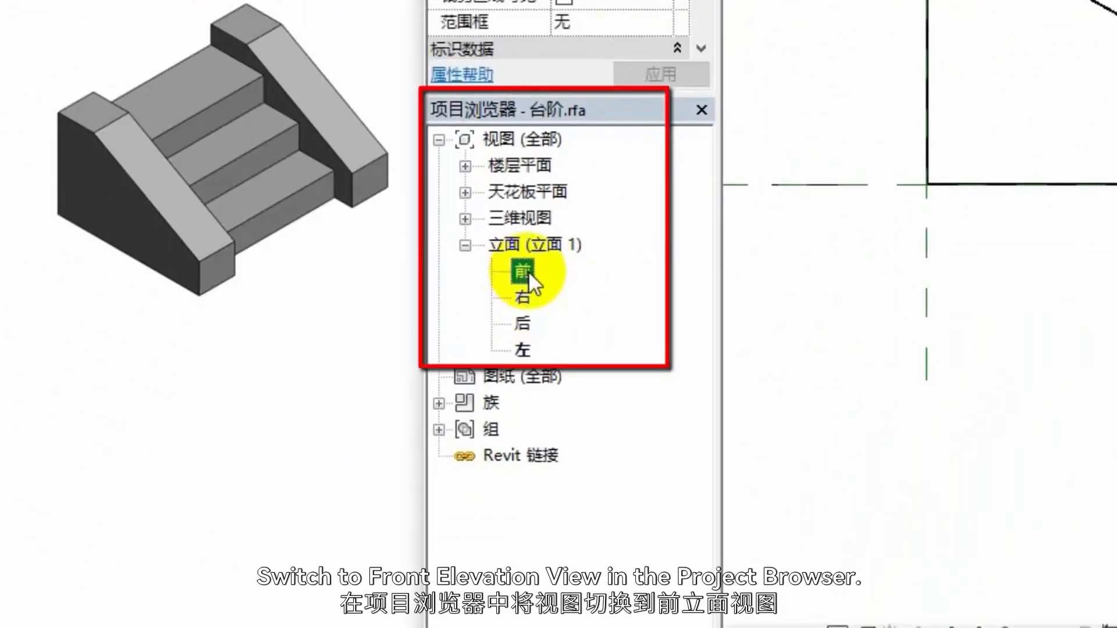
{"action": "double_click", "coordinate": [523, 270]}
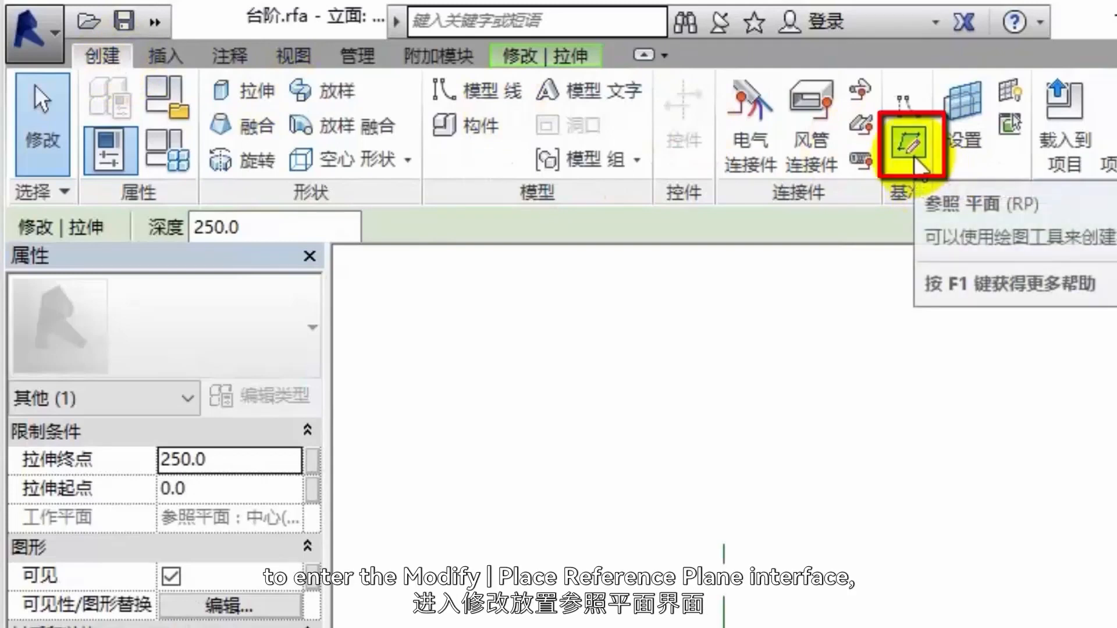
{"action": "left_click", "coordinate": [915, 157]}
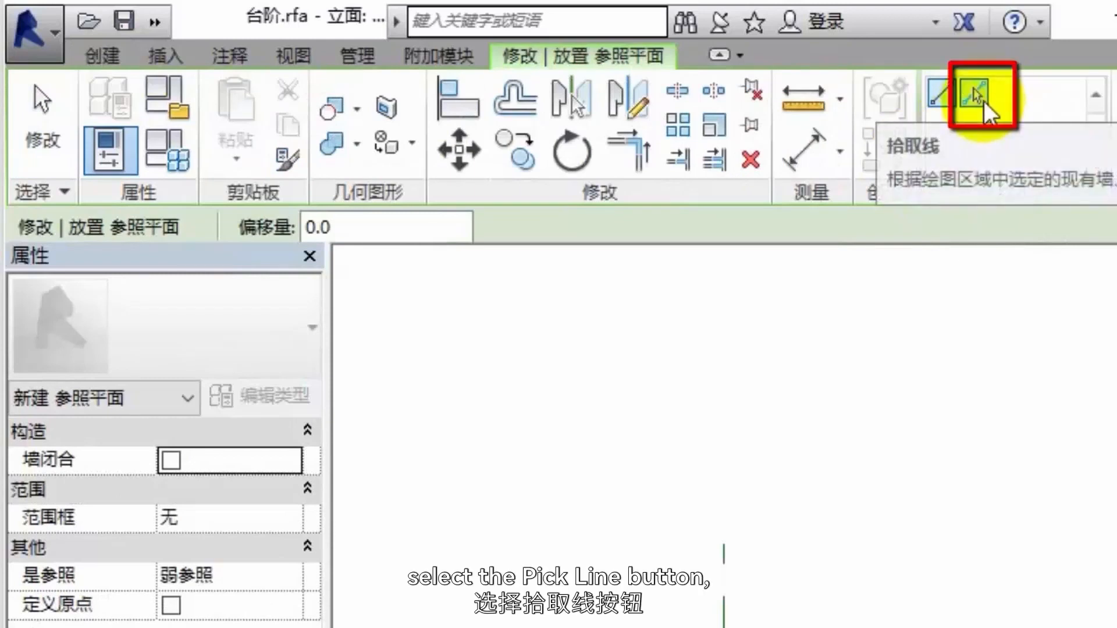
{"action": "left_click", "coordinate": [982, 104]}
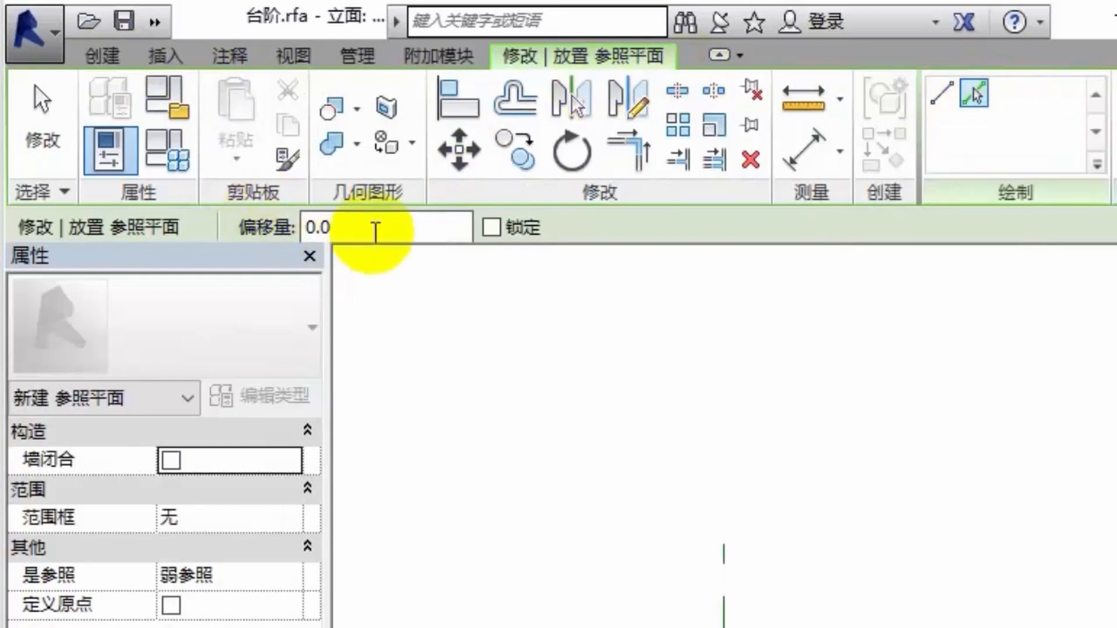
{"action": "double_click", "coordinate": [374, 231]}
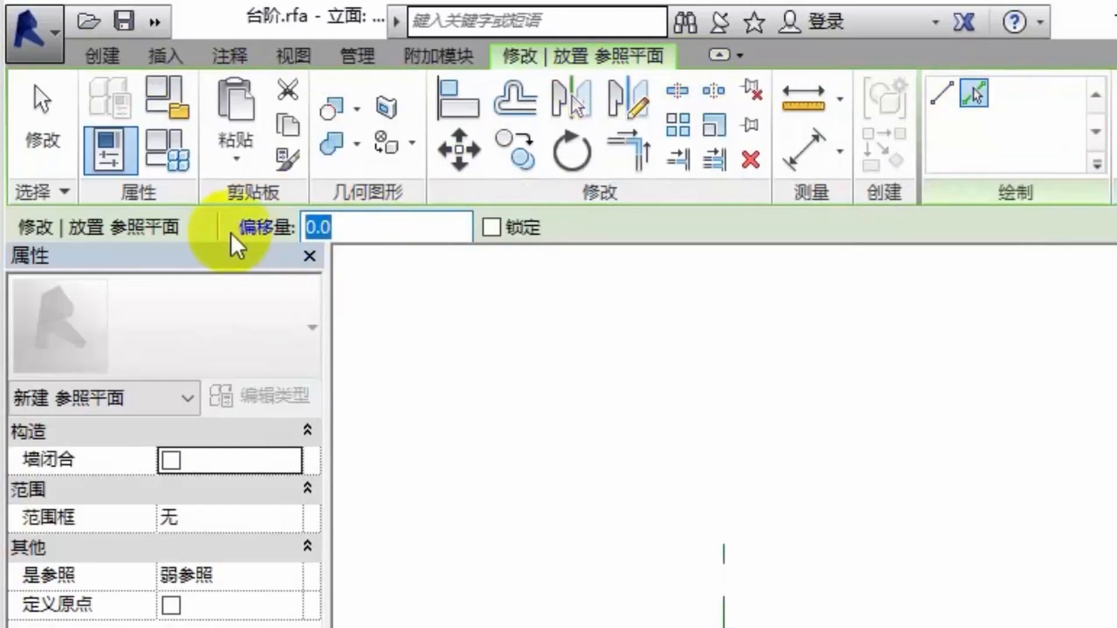
{"action": "type", "text": "400"}
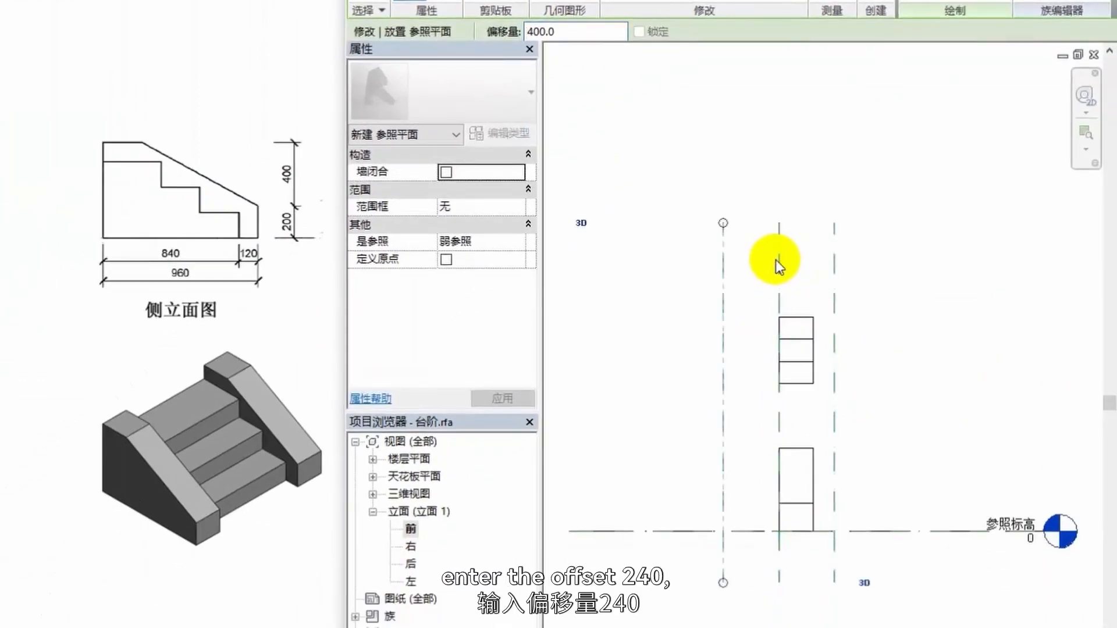
- Add an outer reference plane on each side, offset 240 mm outward from the two 400 mm planes
{"action": "left_click_drag", "start_coordinate": [559, 32], "coordinate": [492, 30]}
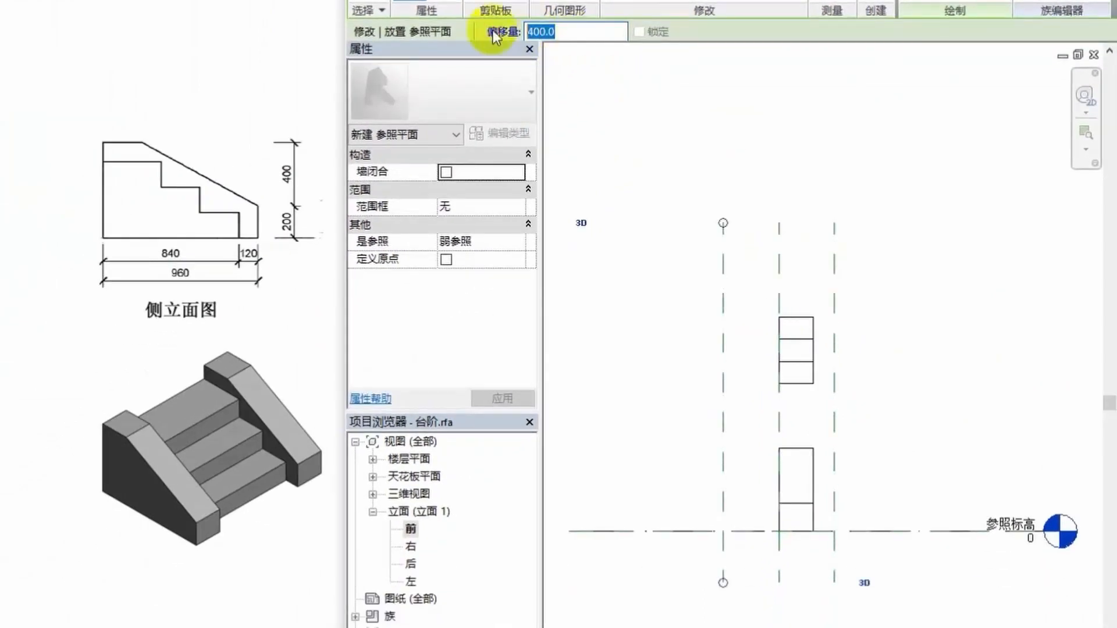
{"action": "type", "text": "240"}
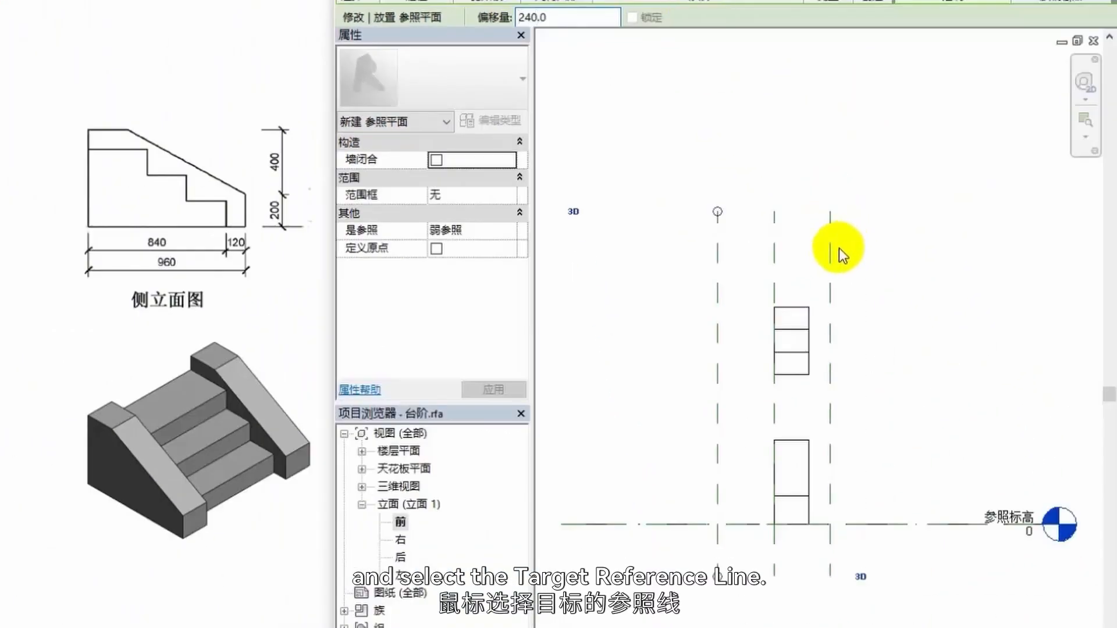
{"action": "left_click", "coordinate": [835, 251]}
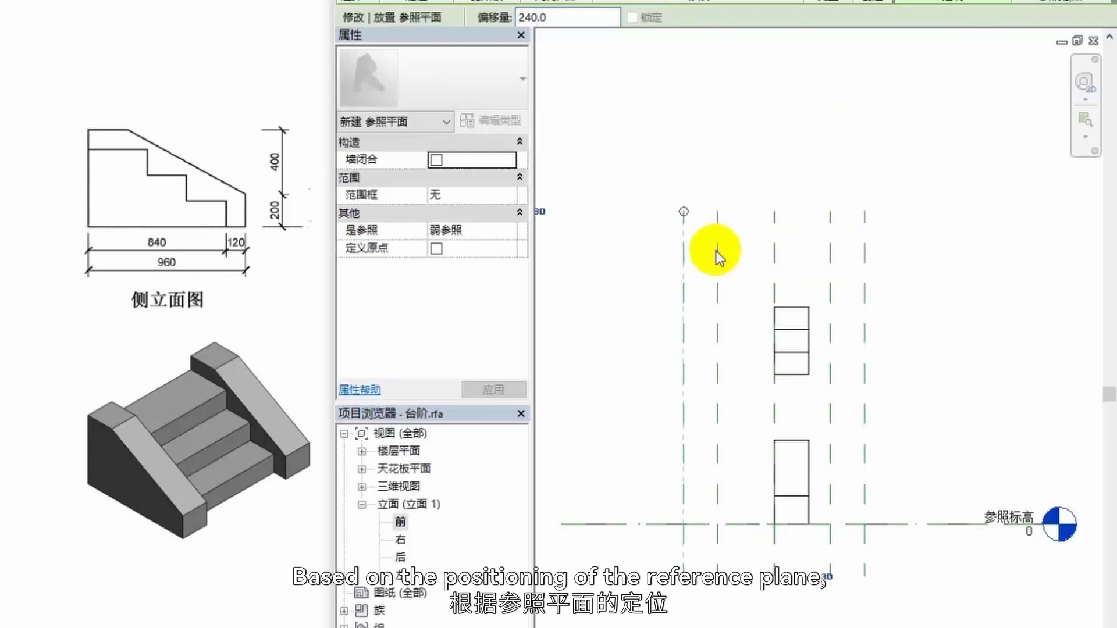
{"action": "key", "text": "Escape"}
- Stretch the retaining wall extrusion to fit between the two right-hand reference planes, from 400 to 640 mm off centre
{"action": "scroll", "coordinate": [825, 487], "scroll_direction": "up", "scroll_amount": 2}
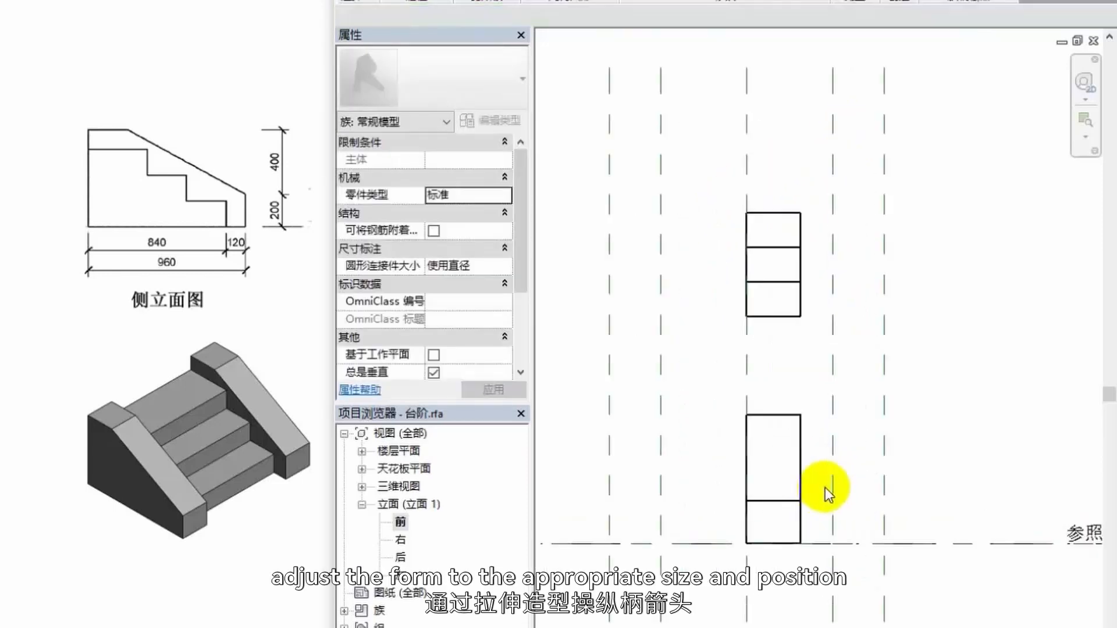
{"action": "left_click", "coordinate": [799, 488]}
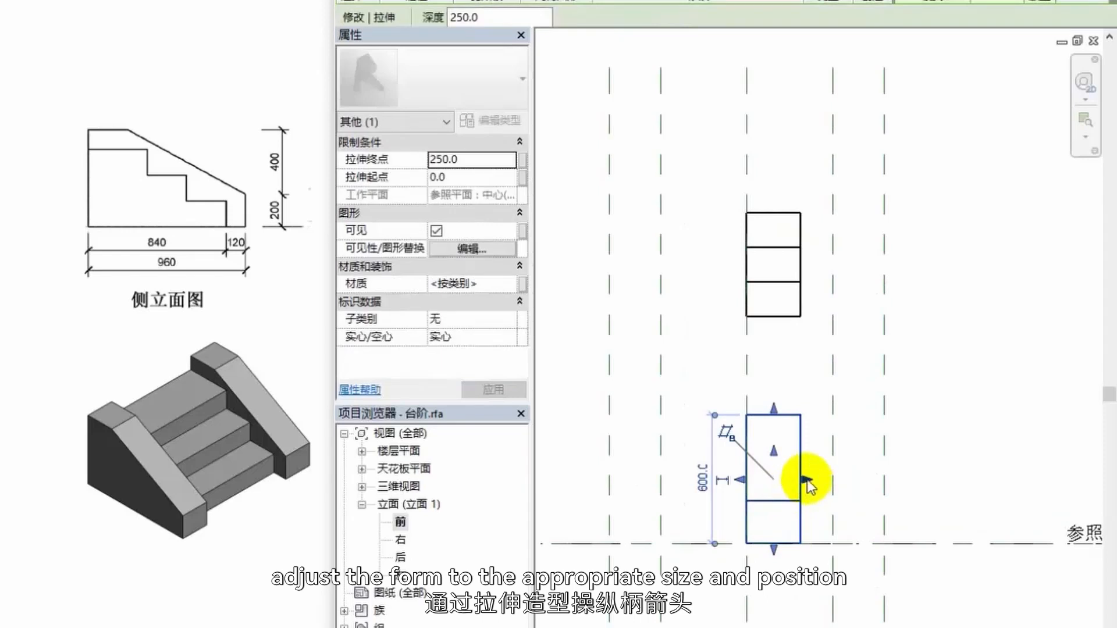
{"action": "left_click_drag", "start_coordinate": [806, 480], "coordinate": [885, 481]}
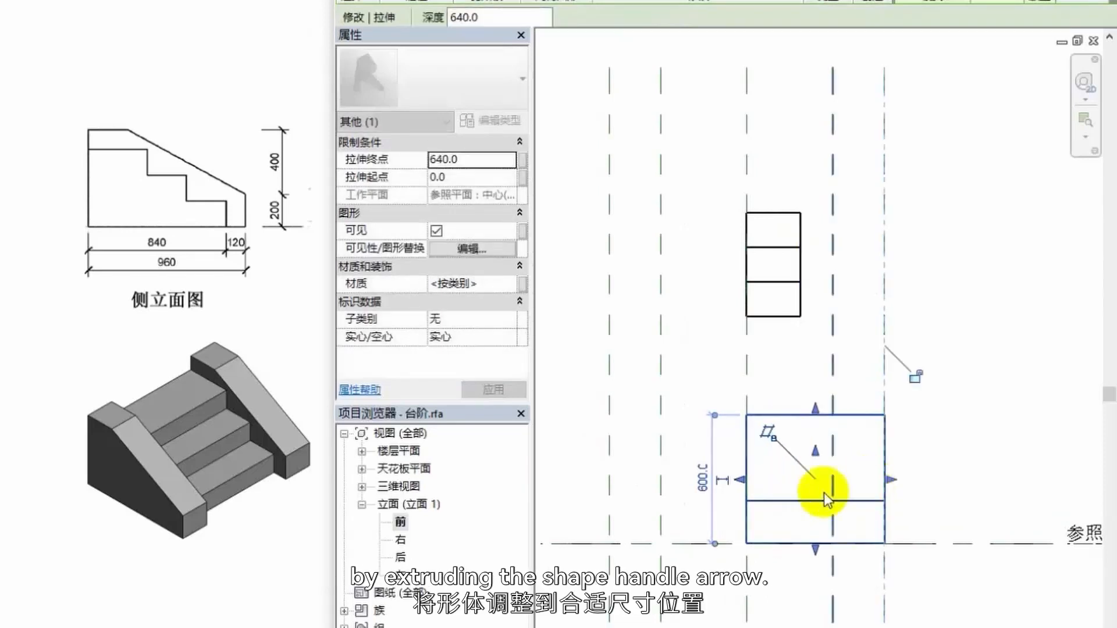
{"action": "left_click_drag", "start_coordinate": [740, 480], "coordinate": [835, 479]}
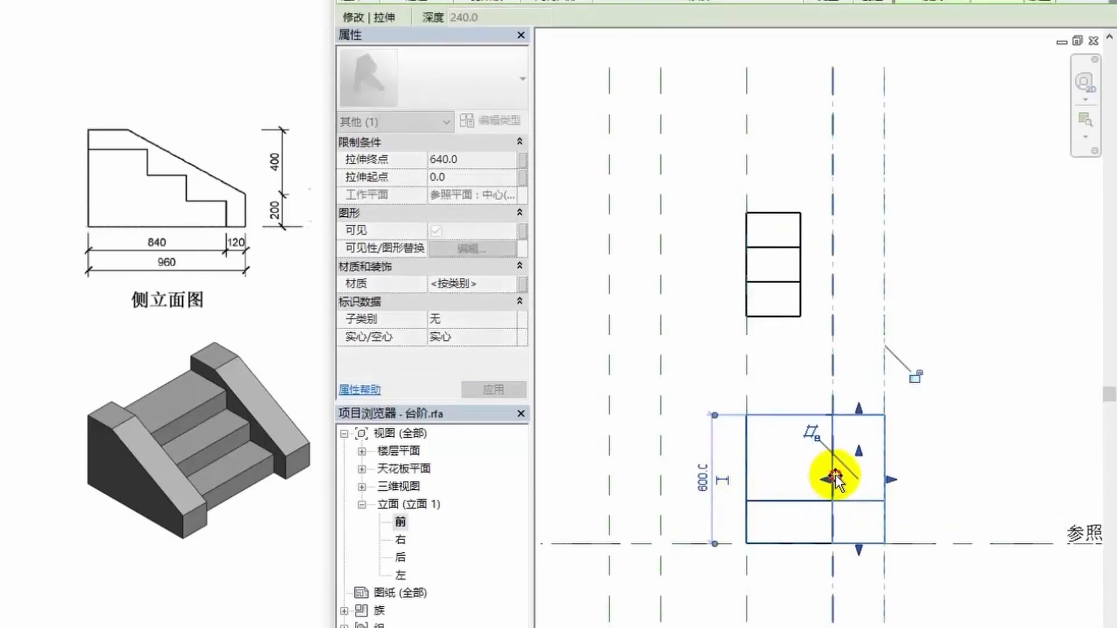
- Move the step extrusion down onto the reference level and stretch its sides to the inner reference planes, 400 mm either side of centre
{"action": "left_click", "coordinate": [772, 317]}
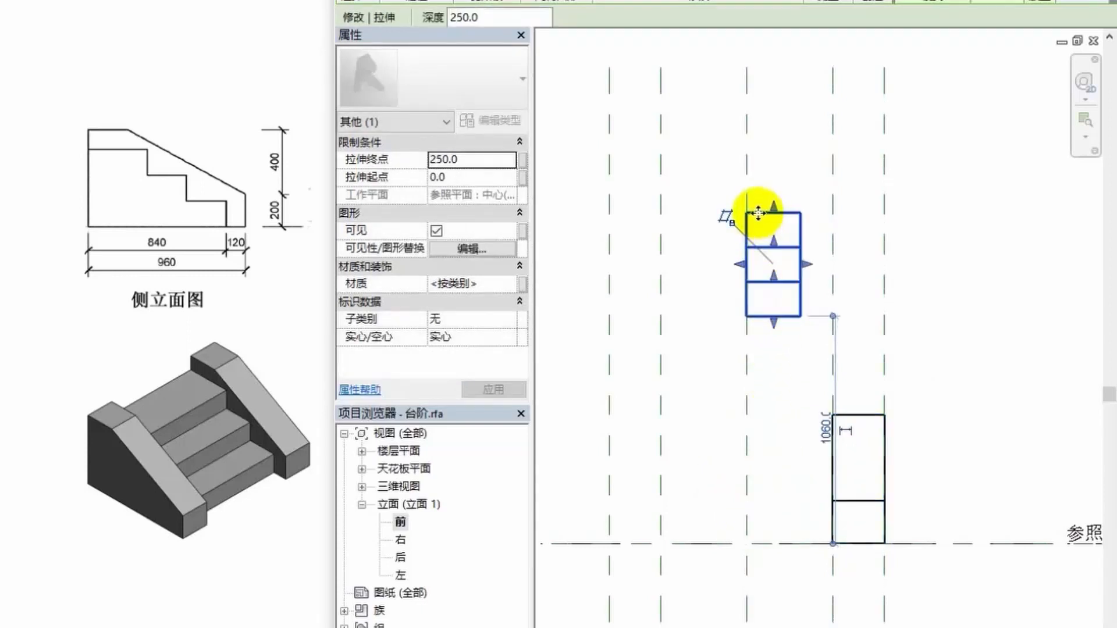
{"action": "left_click_drag", "start_coordinate": [758, 219], "coordinate": [776, 441]}
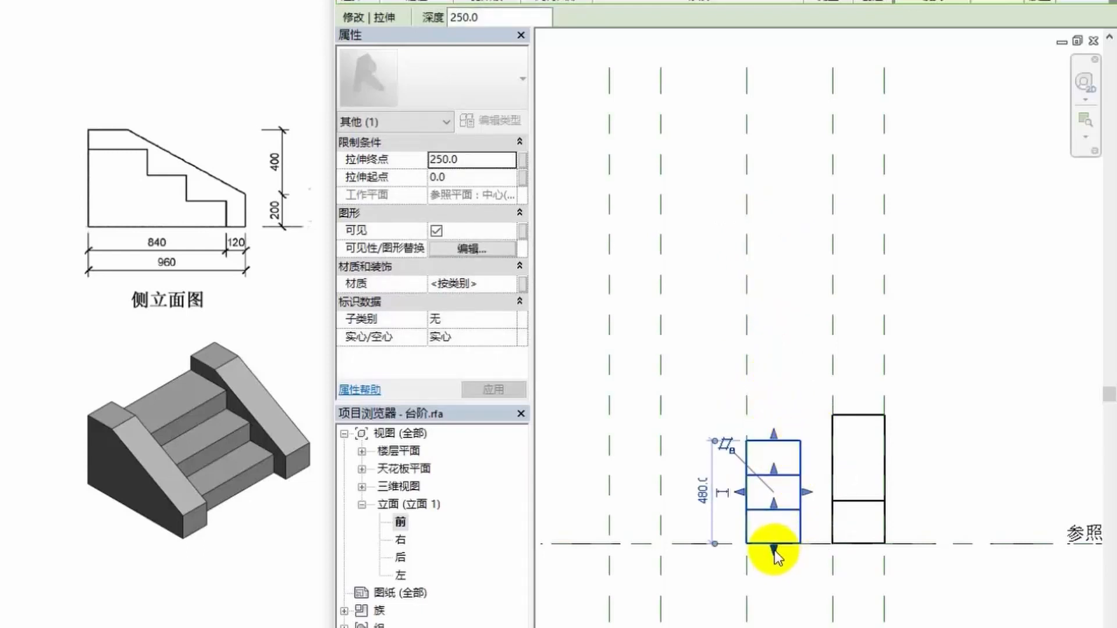
{"action": "left_click_drag", "start_coordinate": [807, 494], "coordinate": [833, 492]}
{"action": "left_click_drag", "start_coordinate": [742, 492], "coordinate": [665, 502]}
{"action": "key", "text": "Escape"}
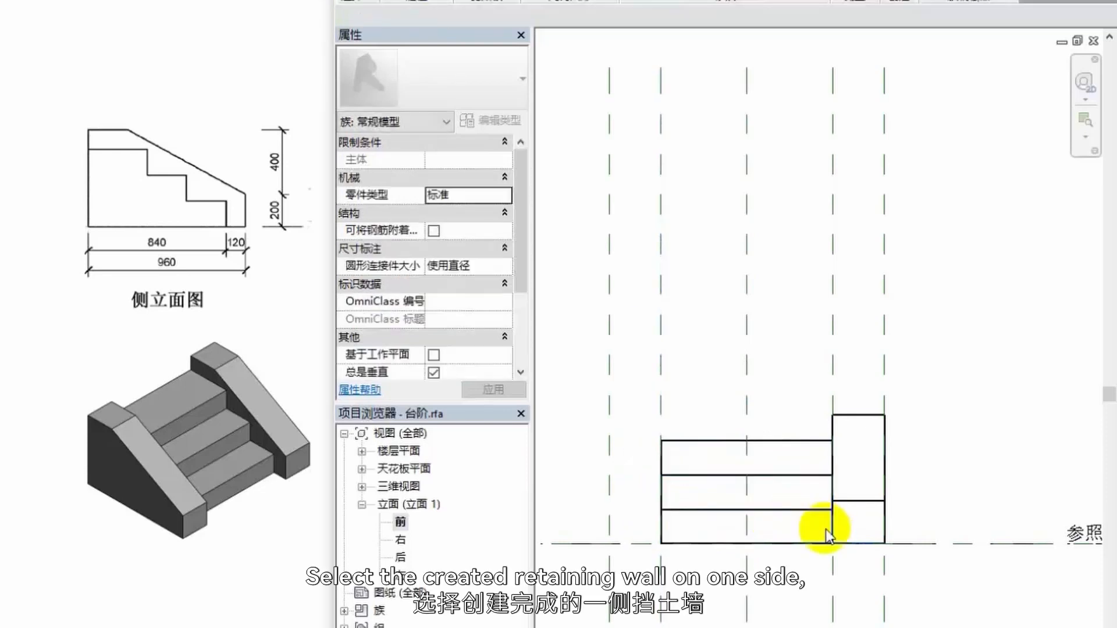
- Mirror the retaining wall about the centre reference plane to create the wall on the opposite side
{"action": "left_click", "coordinate": [863, 427]}
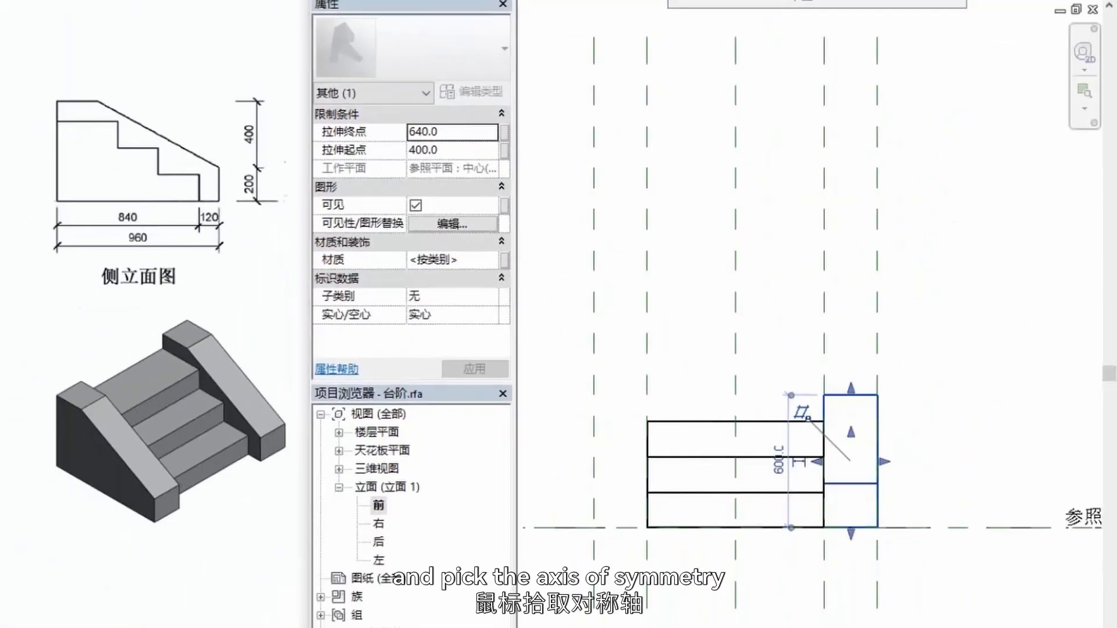
{"action": "left_click", "coordinate": [736, 299]}
{"action": "left_click", "coordinate": [787, 378]}
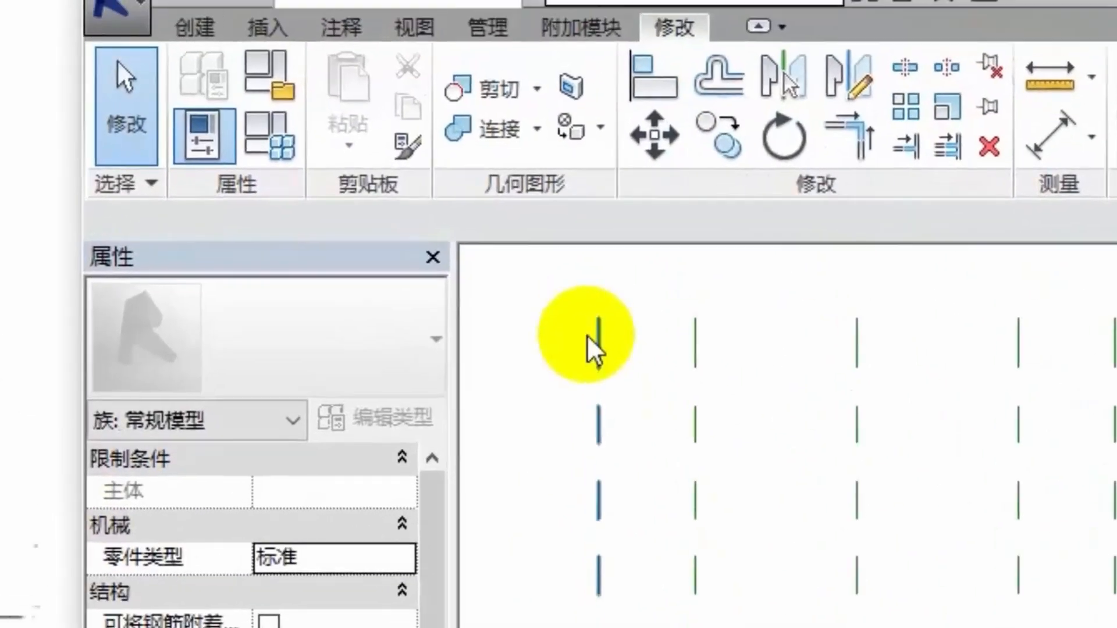
- Open the default 3D view of the stair and set its view scale to 1:5
{"action": "left_click", "coordinate": [100, 25]}
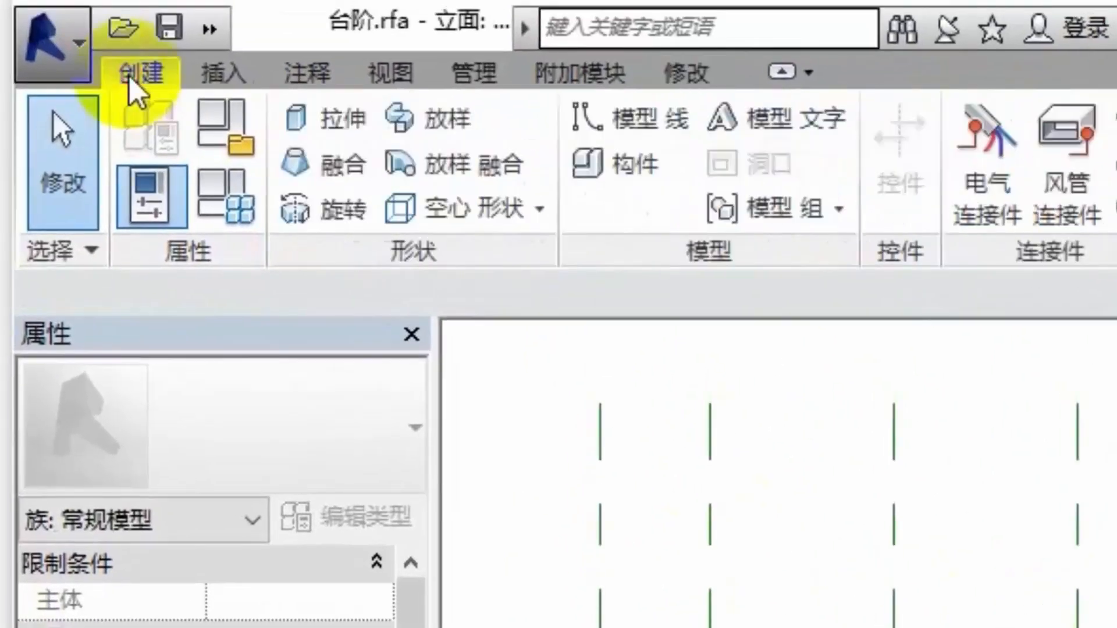
{"action": "left_click", "coordinate": [209, 29]}
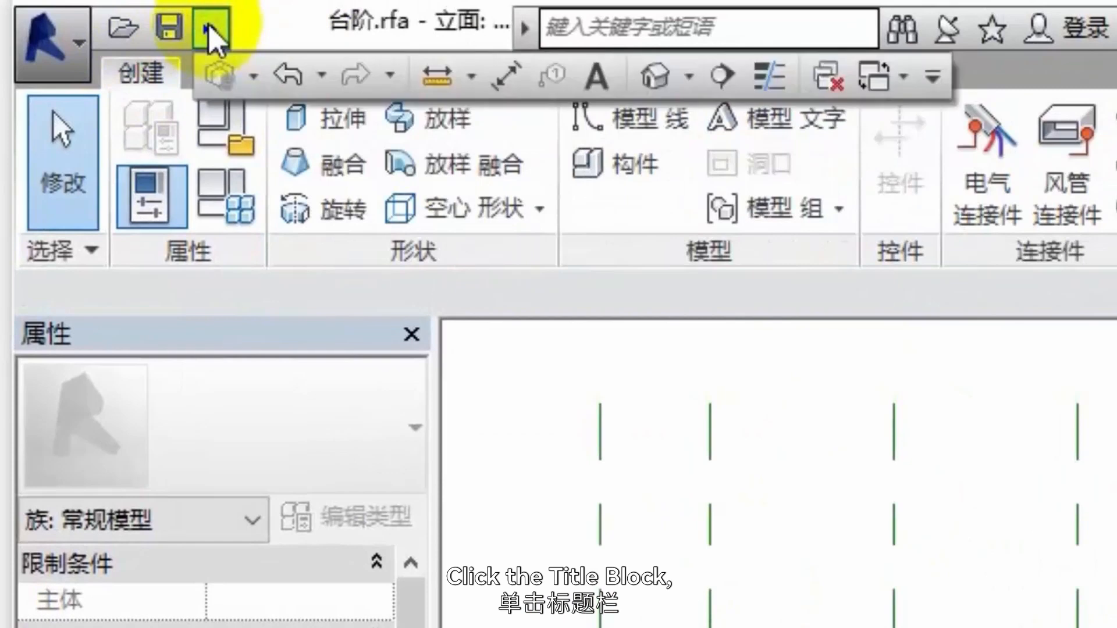
{"action": "left_click", "coordinate": [658, 75]}
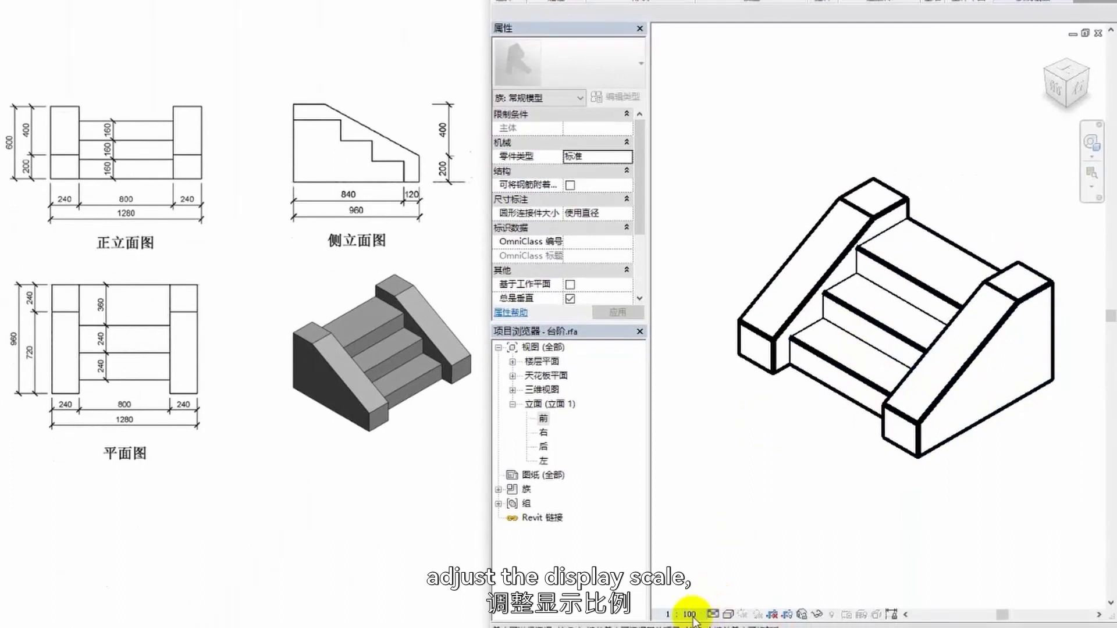
{"action": "left_click", "coordinate": [690, 614]}
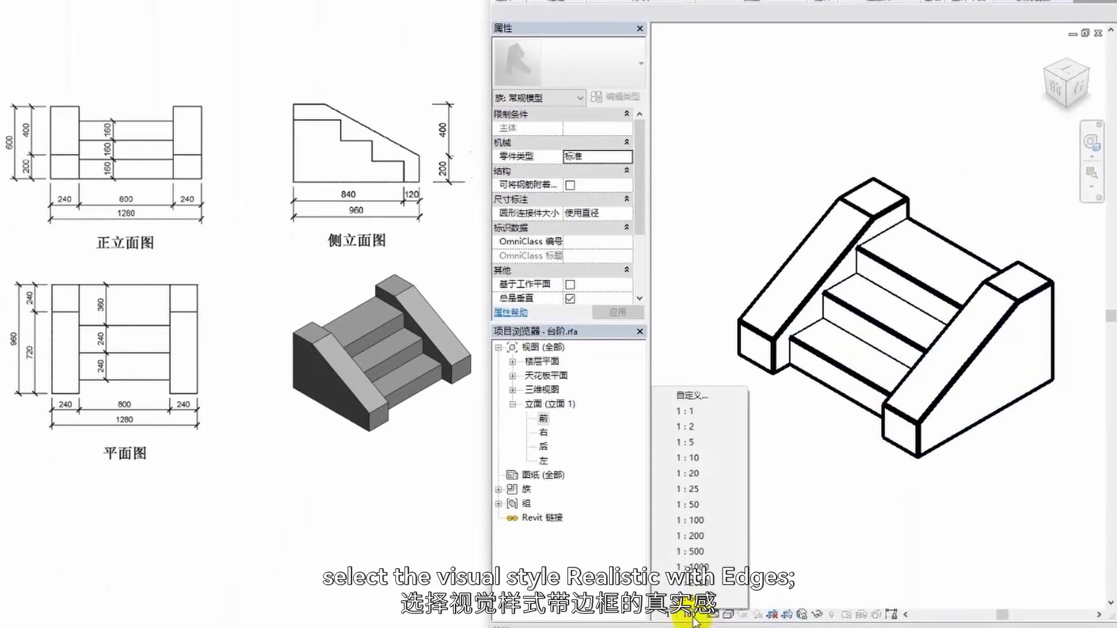
{"action": "left_click", "coordinate": [696, 443]}
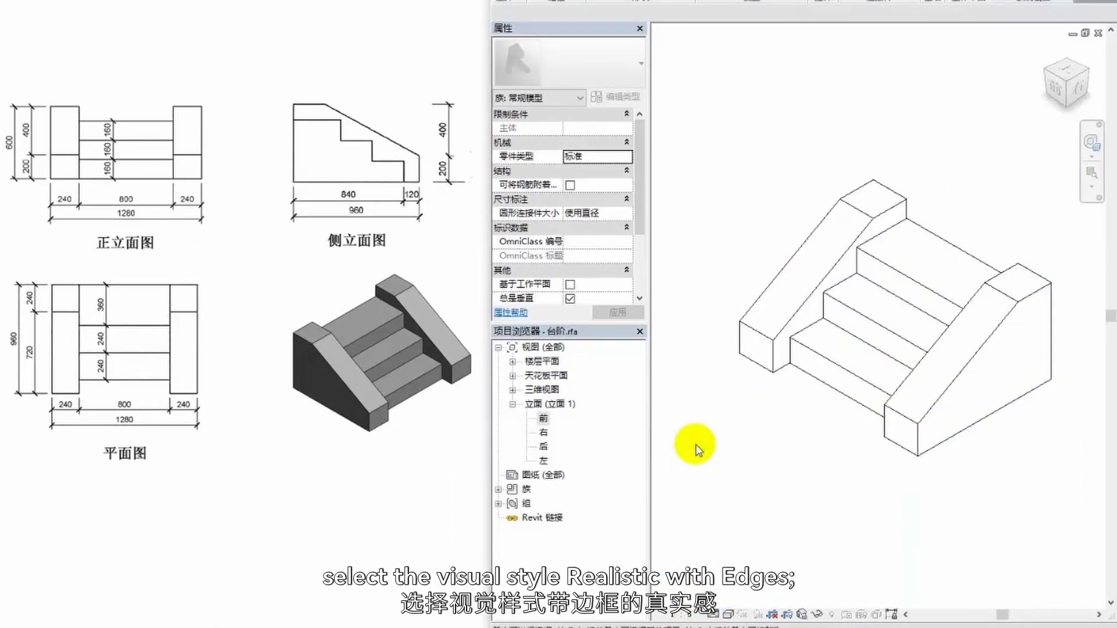
- Apply the realistic visual style with edges to the 3D view and orbit to match the reference picture
{"action": "left_click", "coordinate": [728, 615]}
{"action": "left_click", "coordinate": [750, 589]}
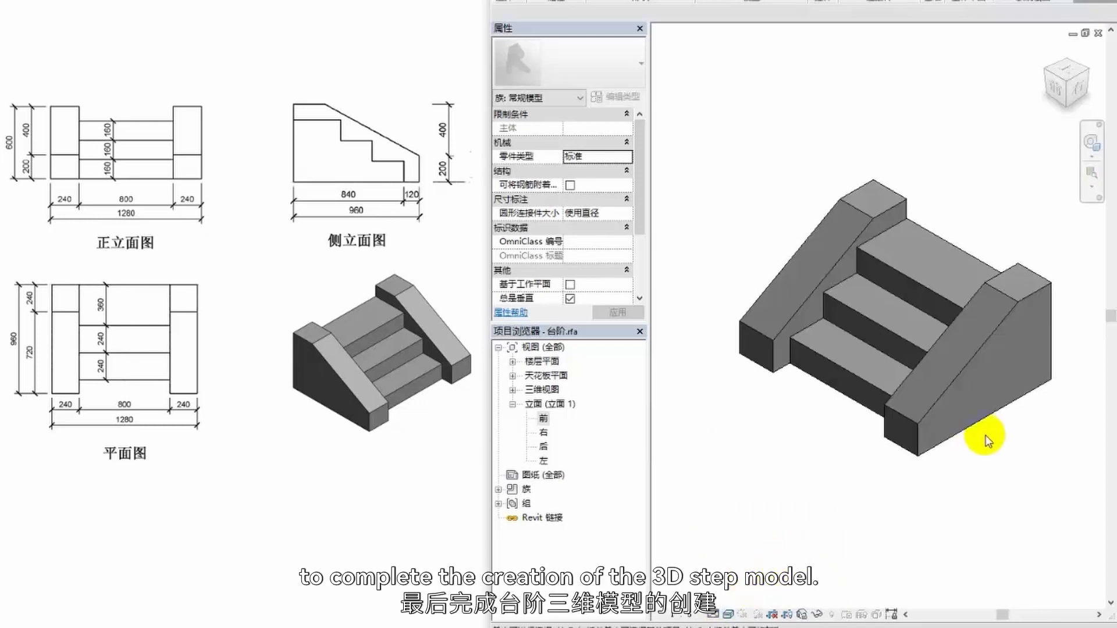
{"action": "middle_click_drag", "start_coordinate": [1004, 444], "coordinate": [742, 424], "text": "shift"}
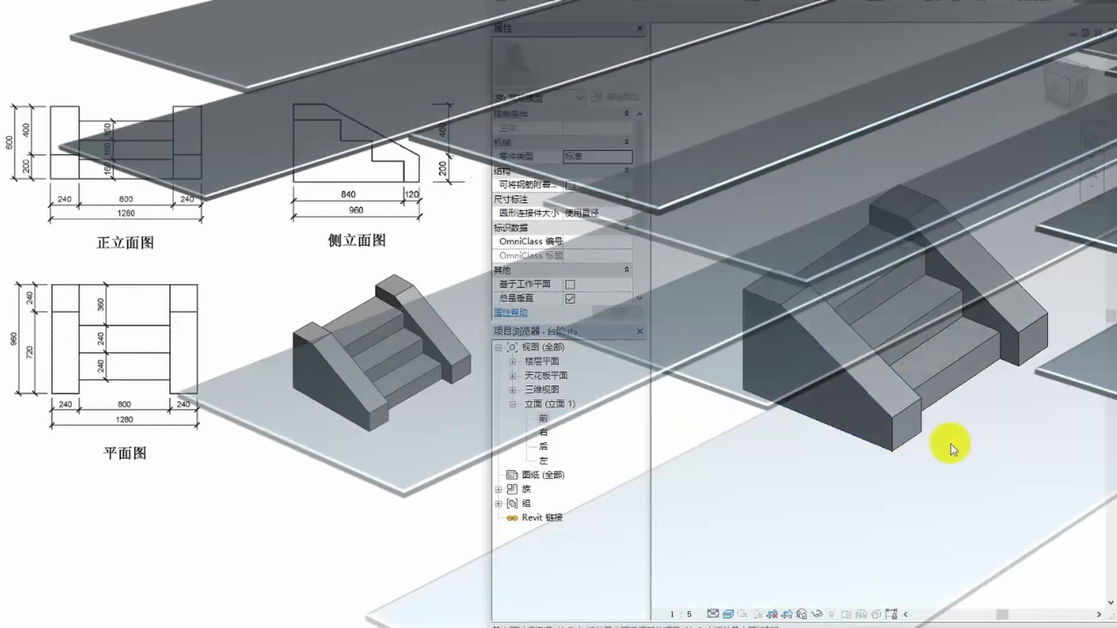